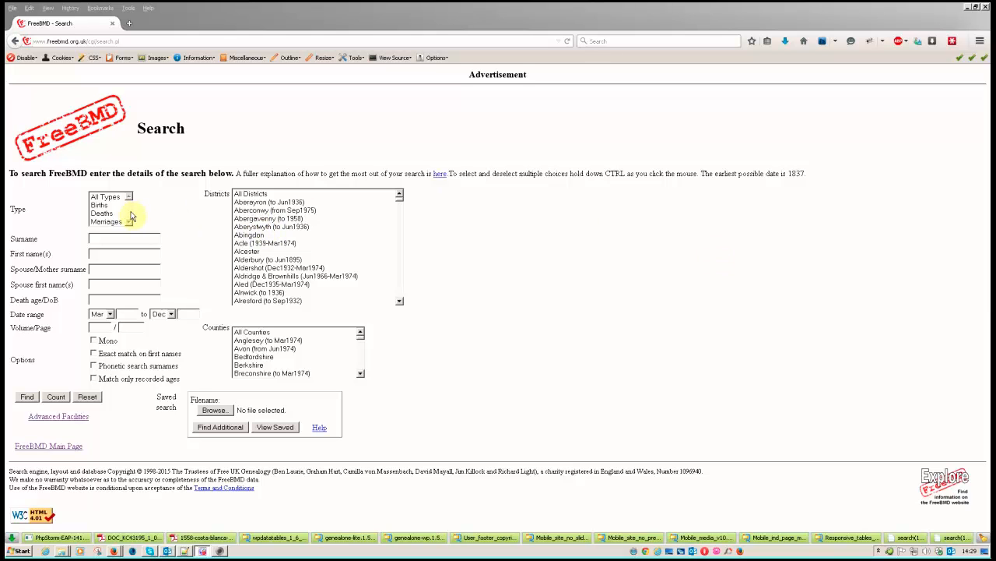
Step: Restrict the FreeBMD search to Births and enter the surname to look up
left_click(101, 205)
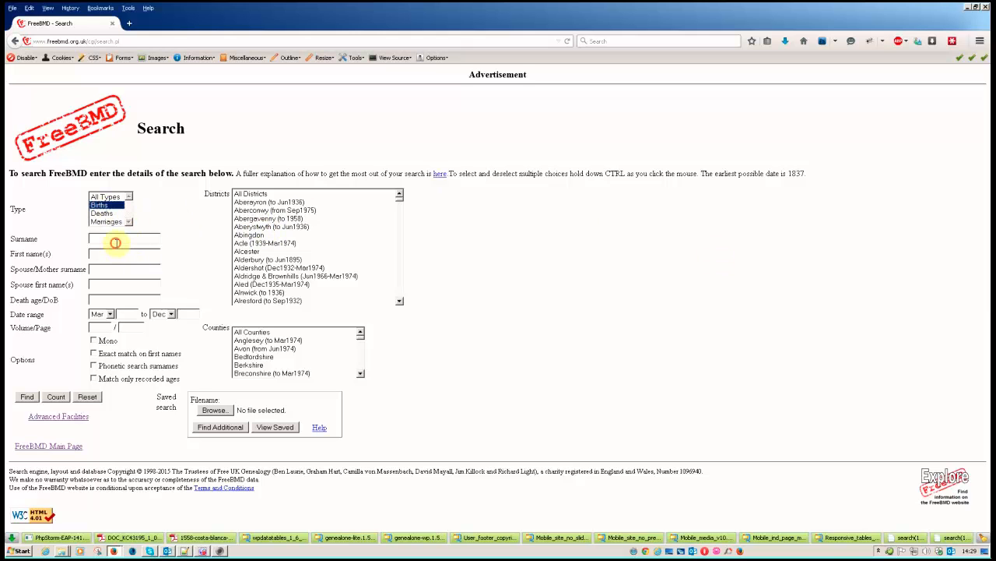
left_click(117, 239)
type("Le")
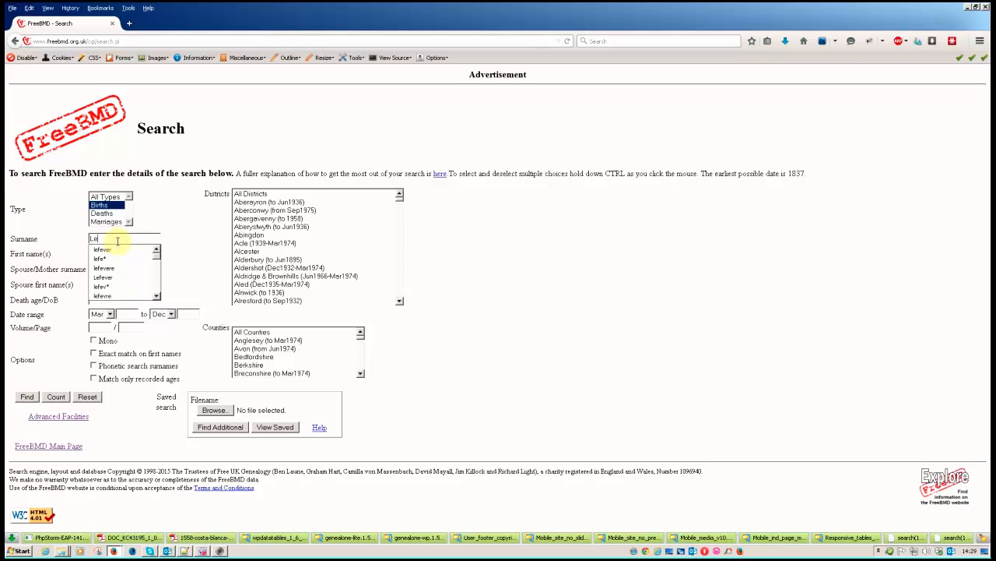
type("fever")
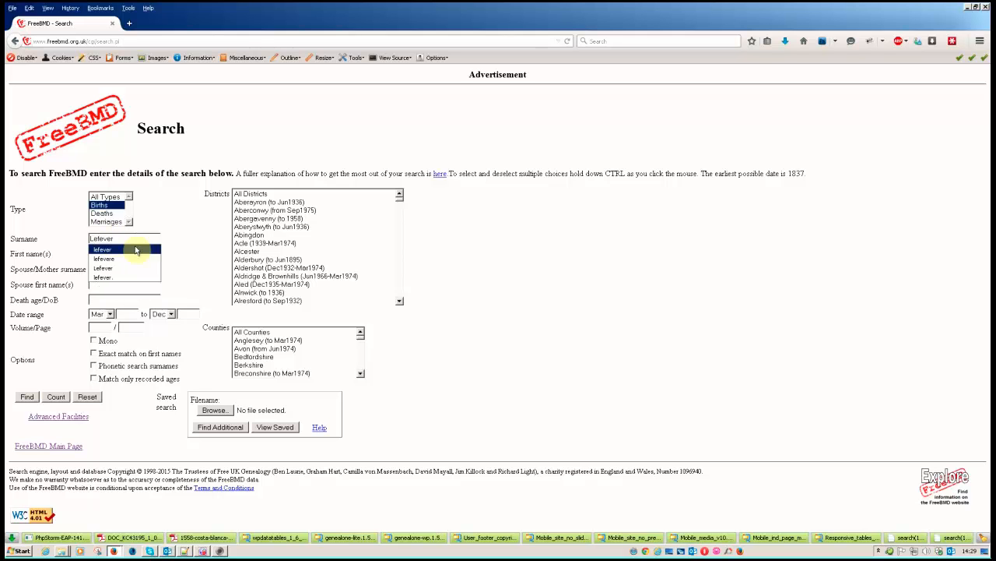
left_click(187, 237)
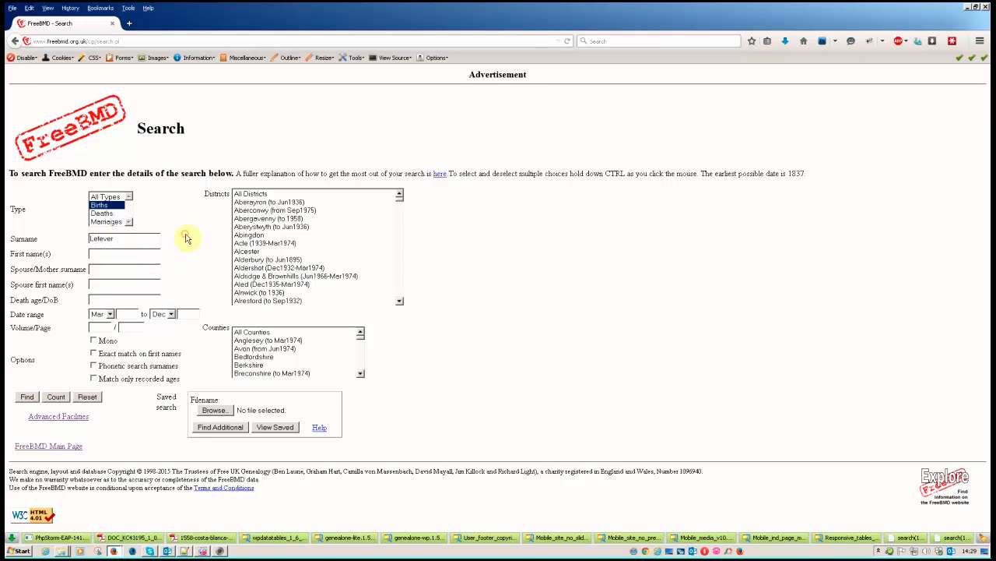
Step: Set the search date range from Sep 1837 to Dec 1850
left_click(110, 314)
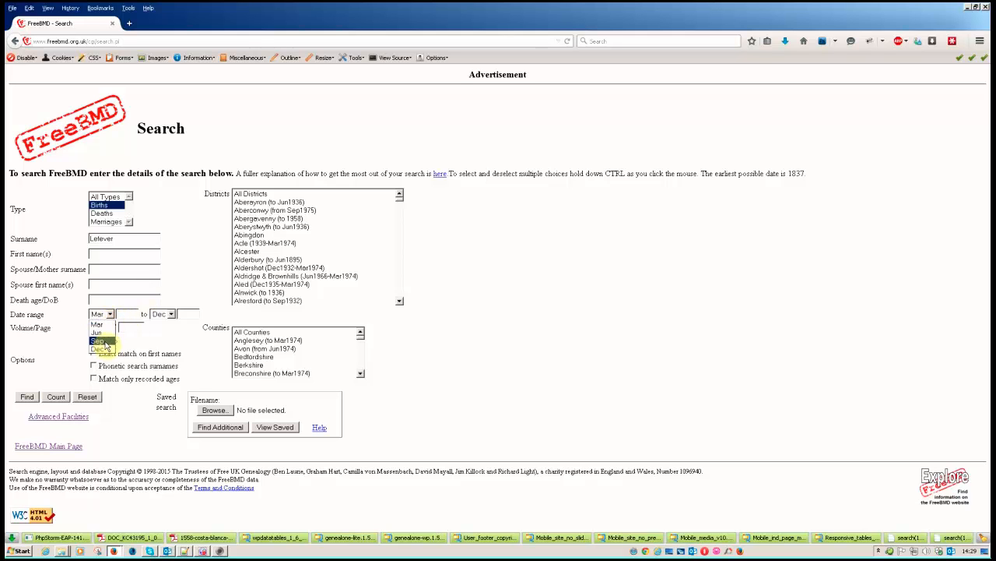
left_click(104, 341)
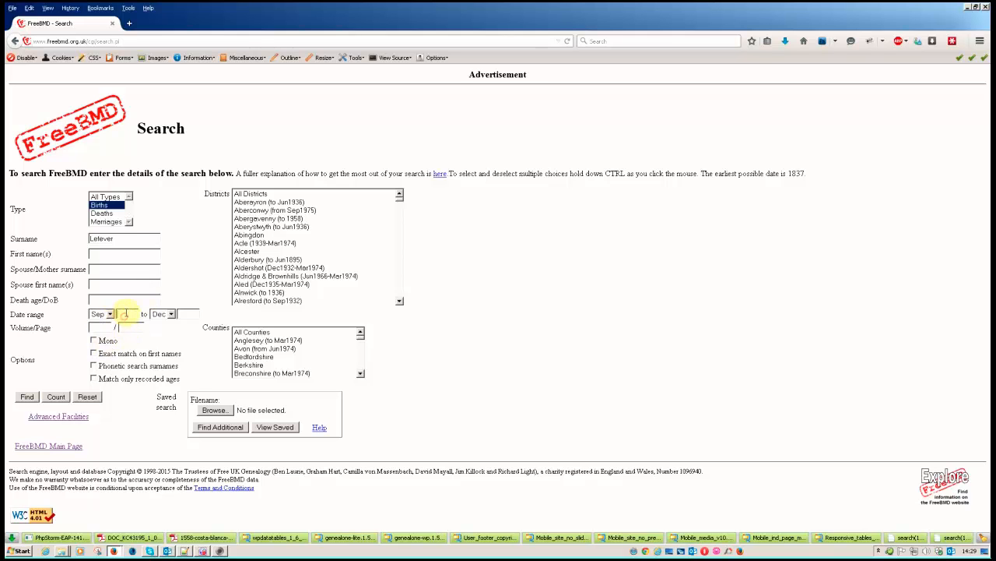
left_click(125, 313)
type("1837")
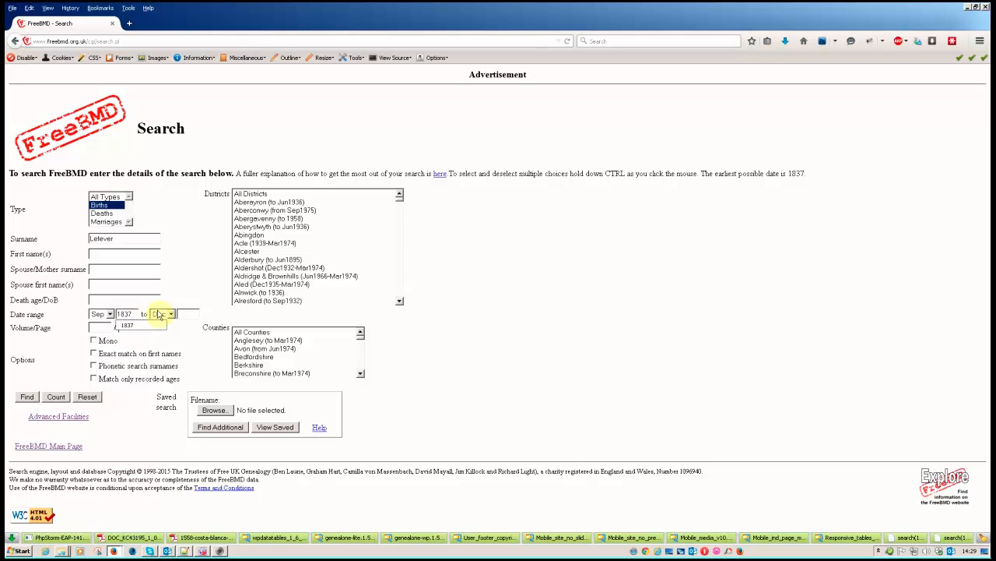
left_click(190, 314)
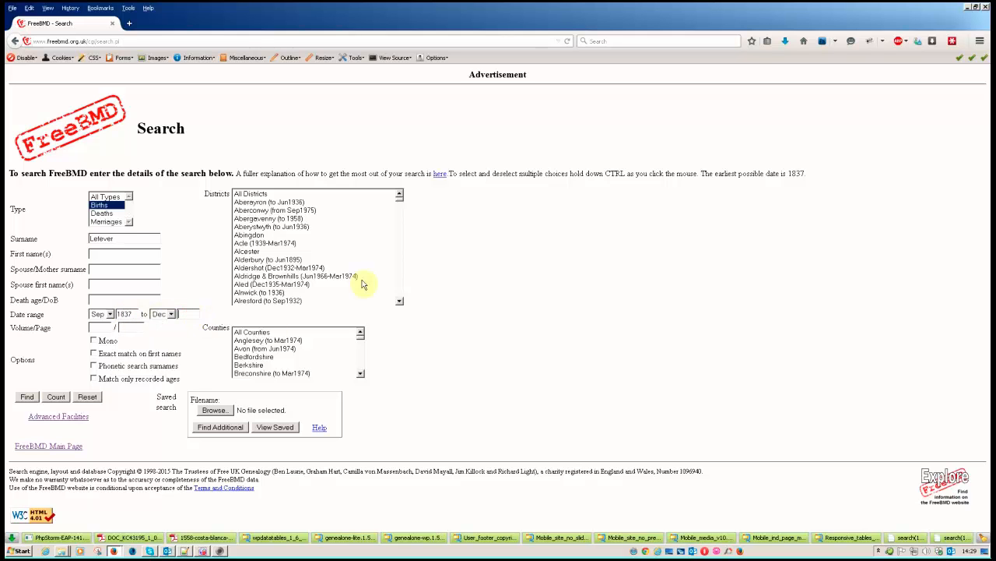
type("1850")
Step: Include All Districts and All Counties and run the birth search
left_click(253, 194)
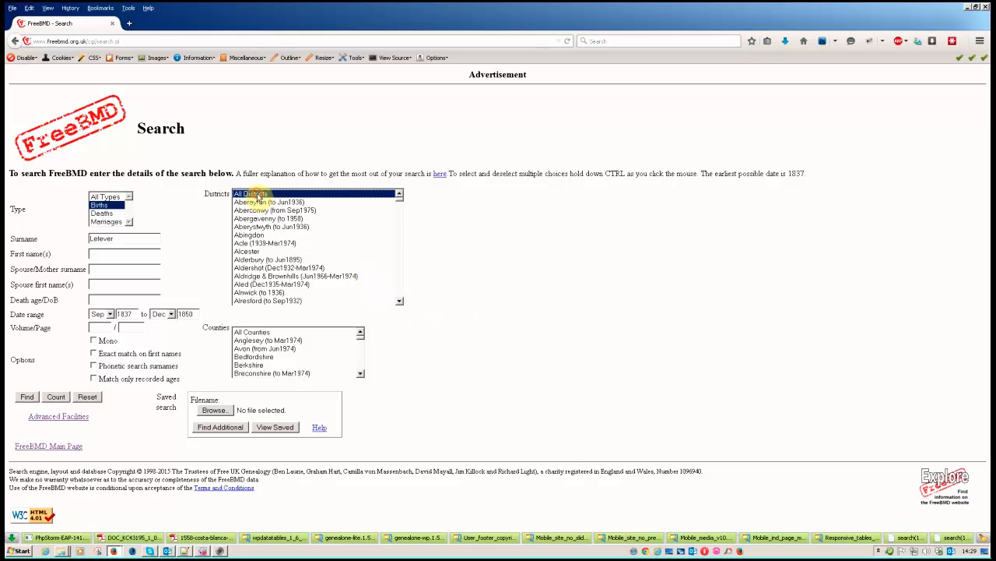
left_click(264, 332)
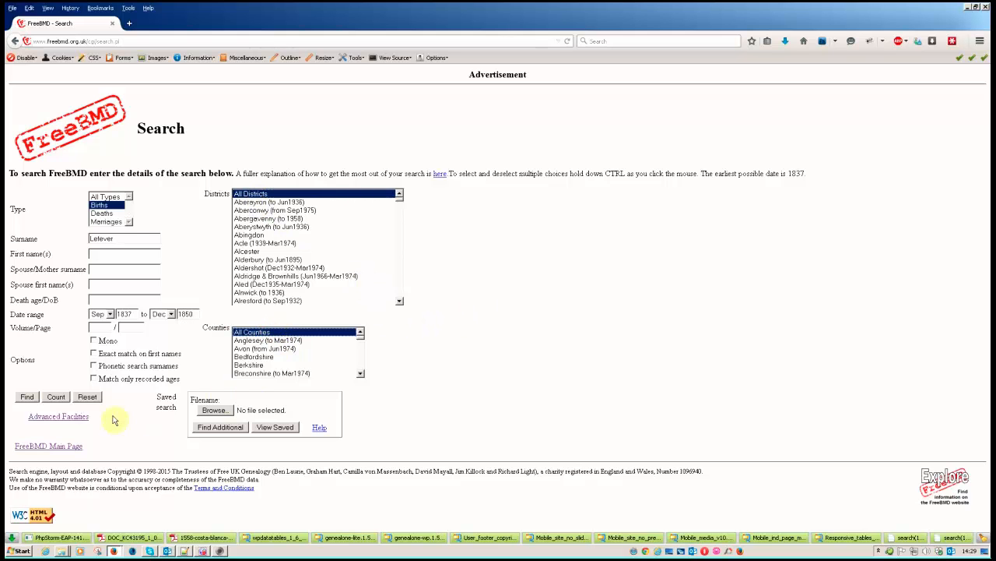
left_click(29, 398)
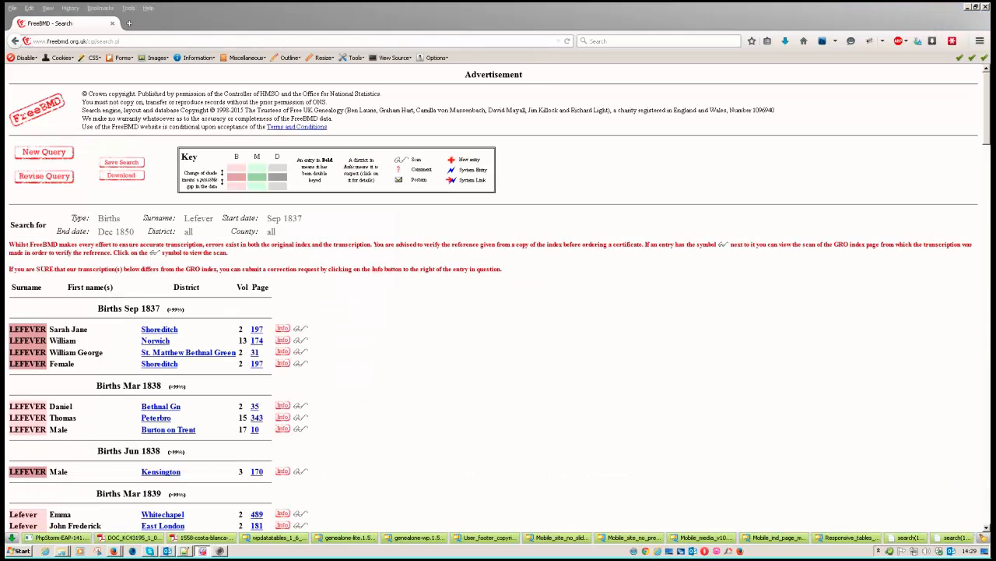
Step: Look through the birth results, and download them by saving the search.txt file
left_click(640, 365)
scroll(640, 366, "down", 5)
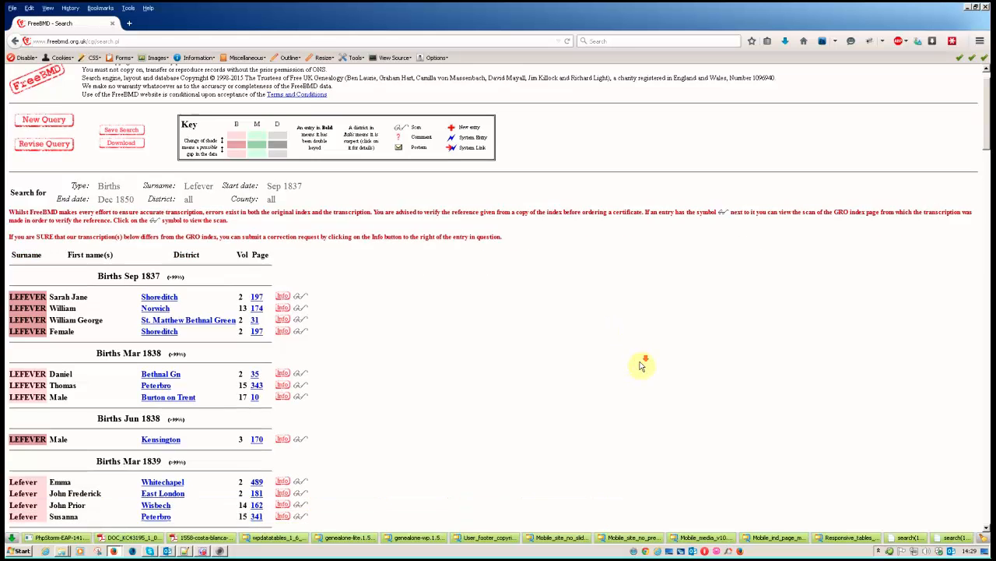
scroll(640, 366, "down", 5)
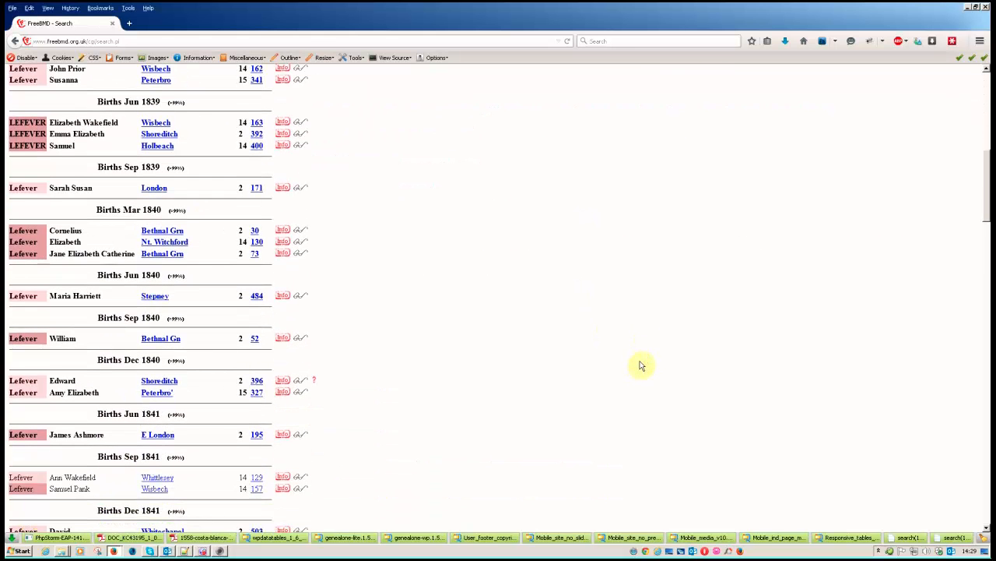
scroll(640, 366, "up", 1)
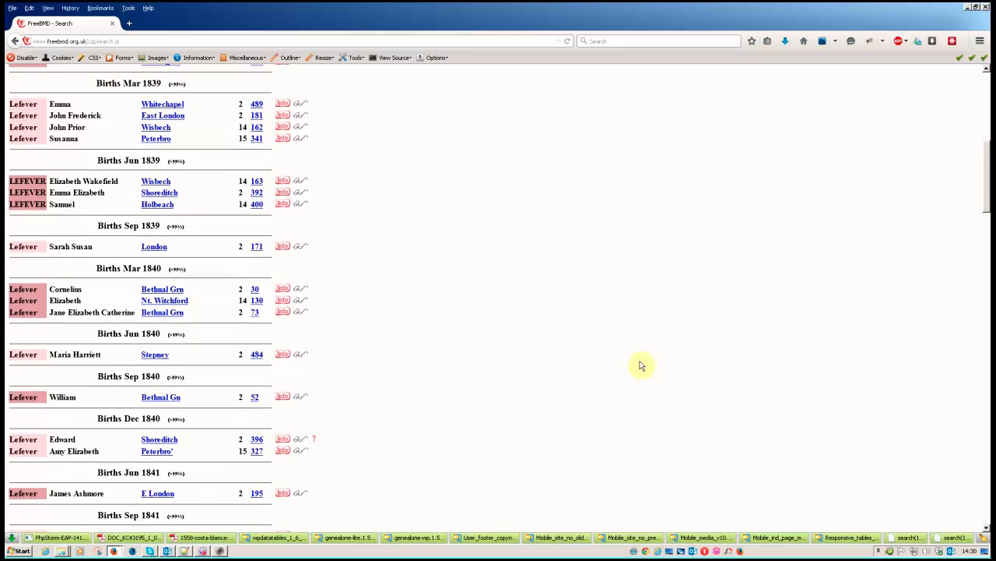
scroll(640, 366, "up", 9)
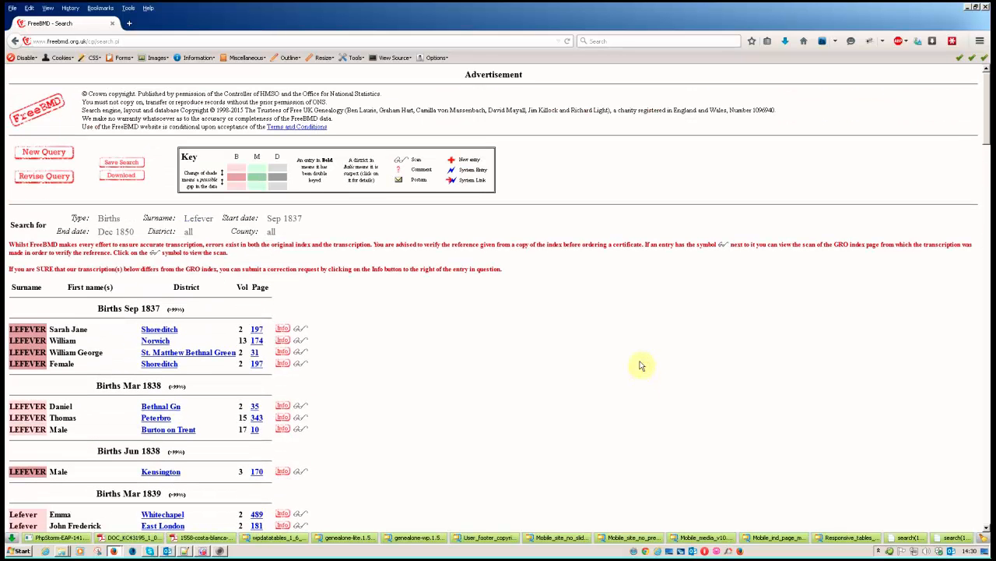
left_click(122, 176)
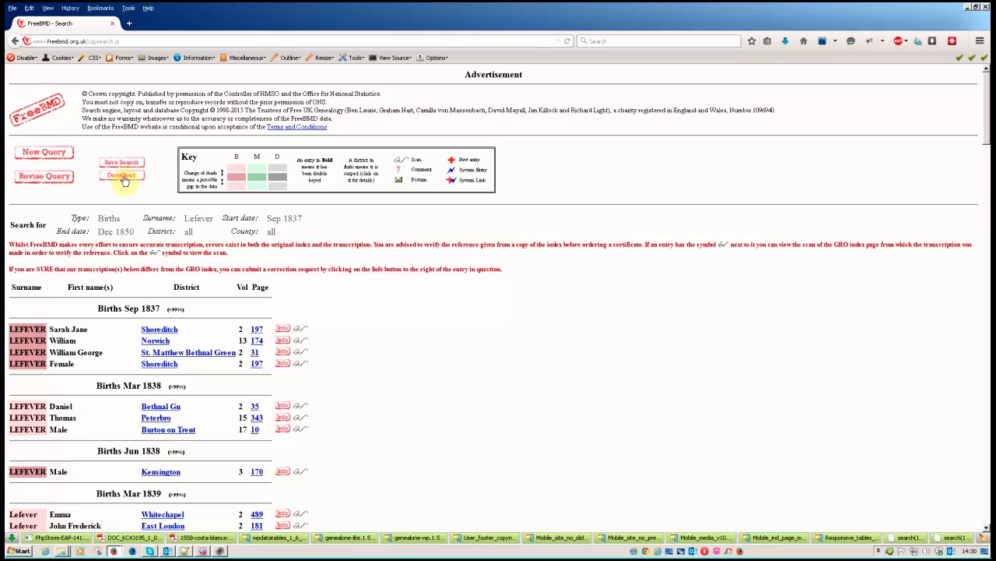
left_click(432, 284)
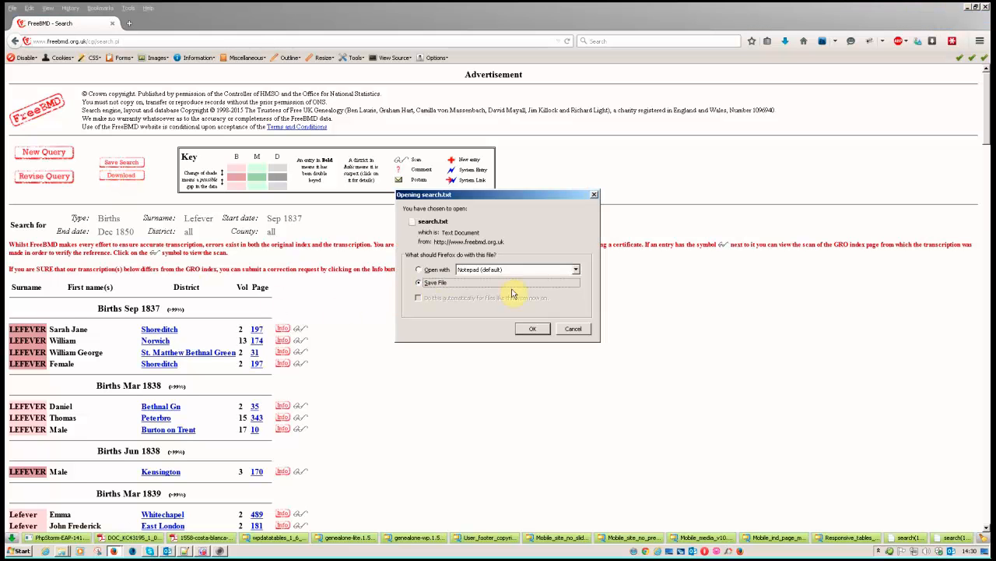
left_click(533, 328)
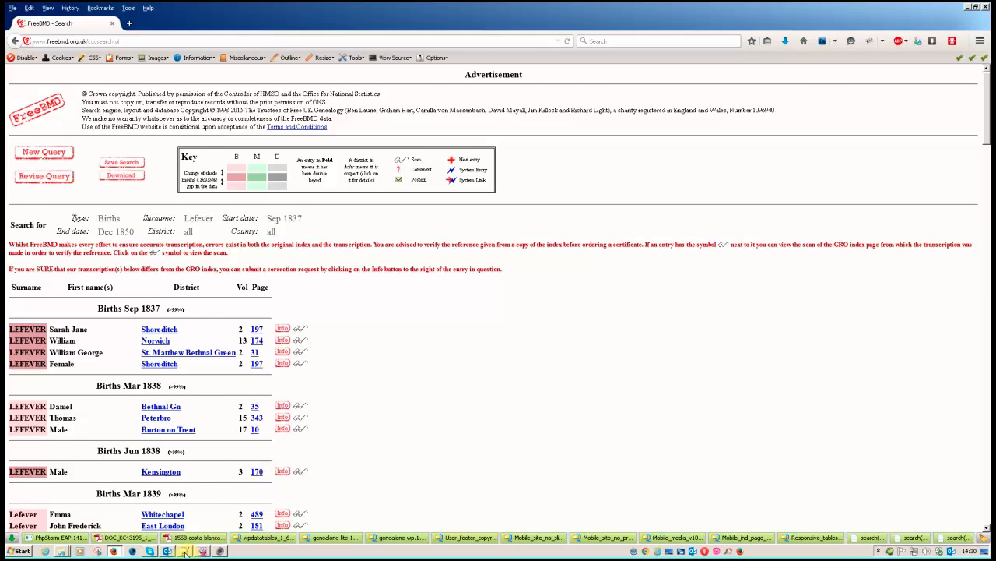
Step: Switch to Notepad++ and delete all the header lines above the first birth record in search(11).txt
left_click(186, 551)
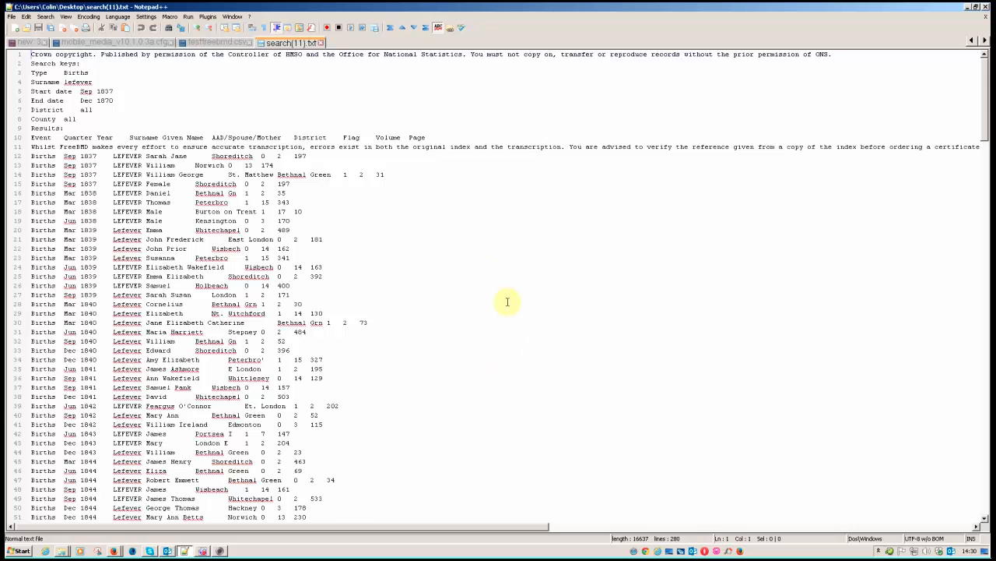
scroll(507, 300, "down", 4)
scroll(511, 302, "up", 4)
scroll(509, 302, "down", 11)
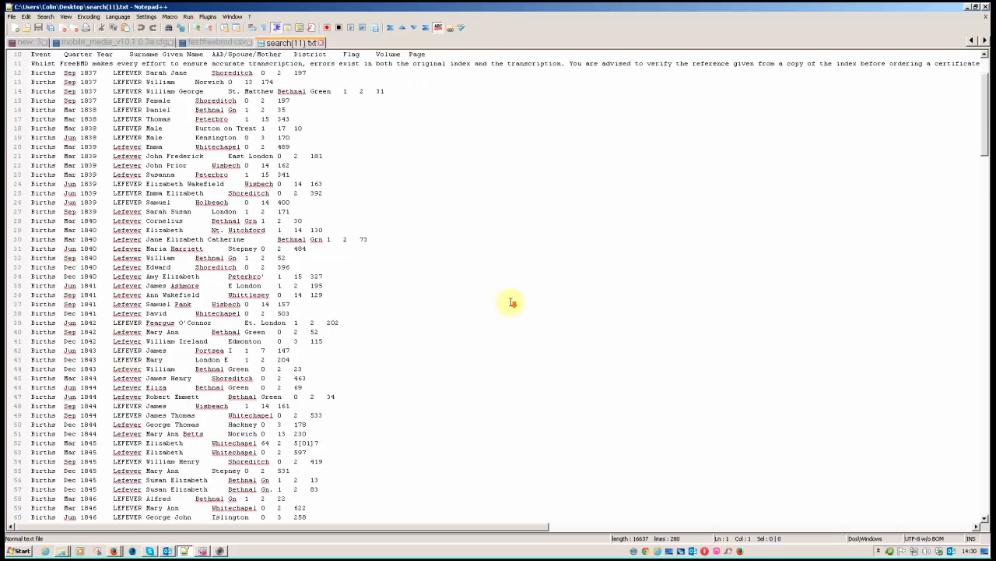
scroll(511, 302, "up", 11)
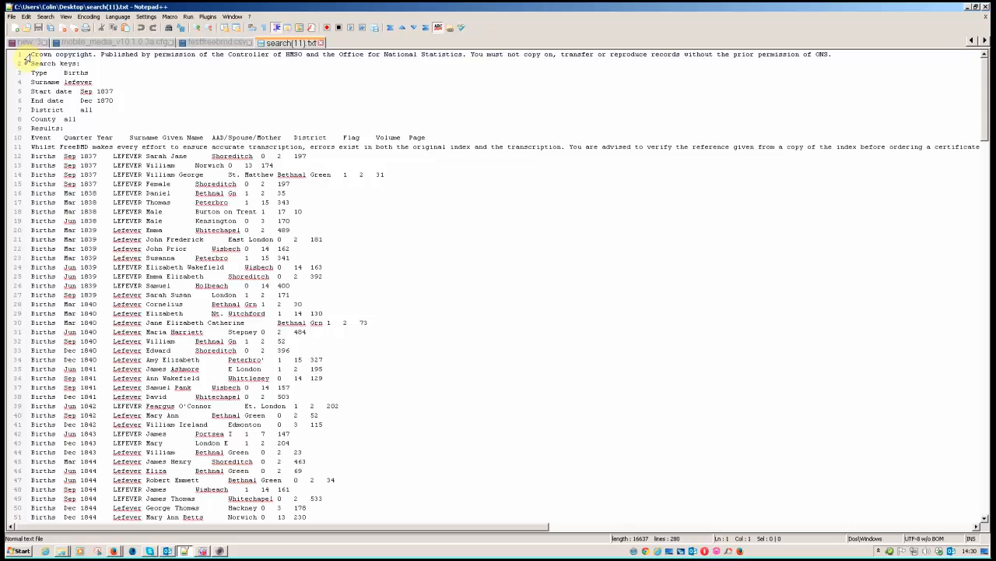
left_click_drag(31, 54, 988, 147)
key("Delete")
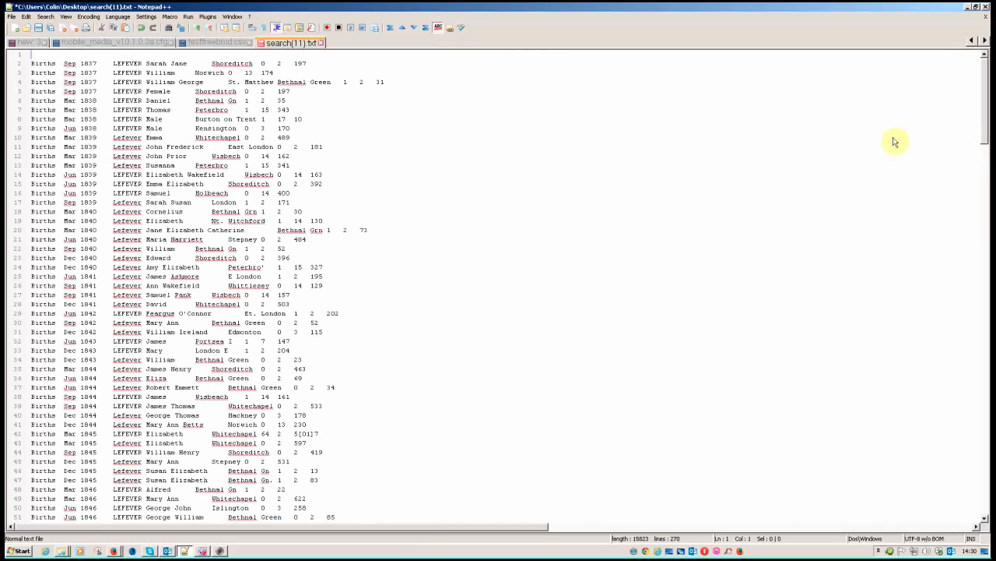
key("Delete")
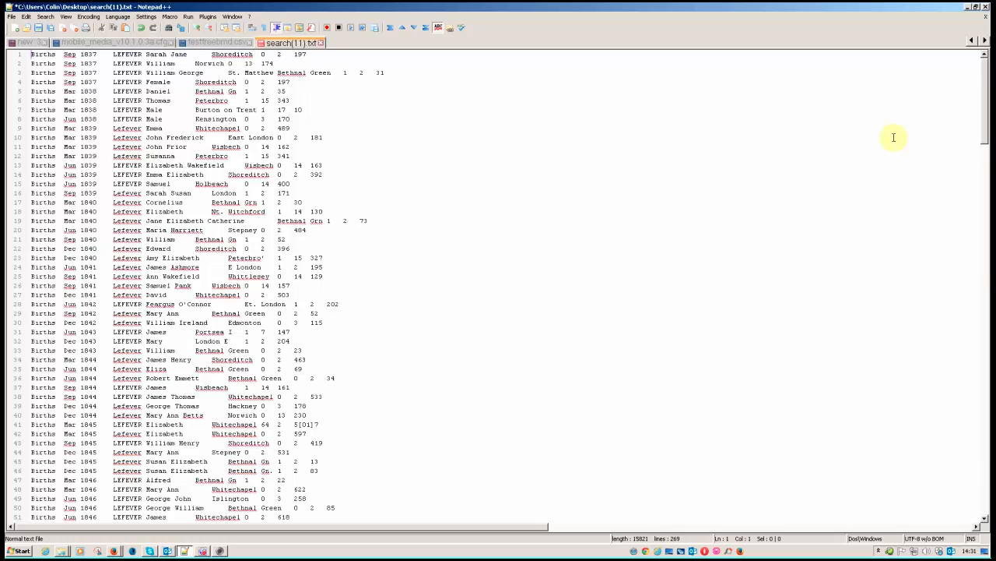
Step: Delete the flag explanations and copyright text below the last birth record, including the leftover empty line
scroll(894, 138, "down", 20)
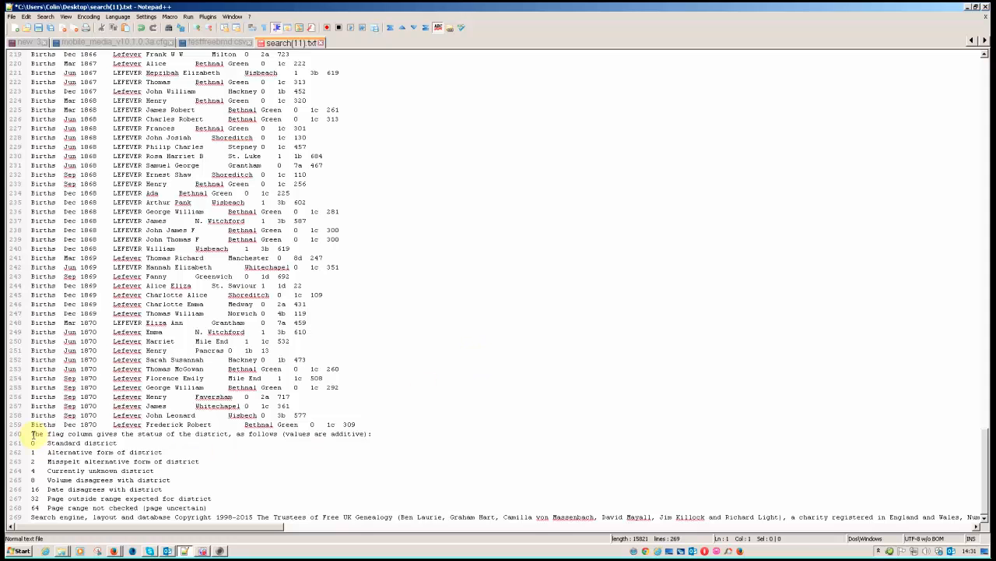
left_click_drag(32, 435, 985, 522)
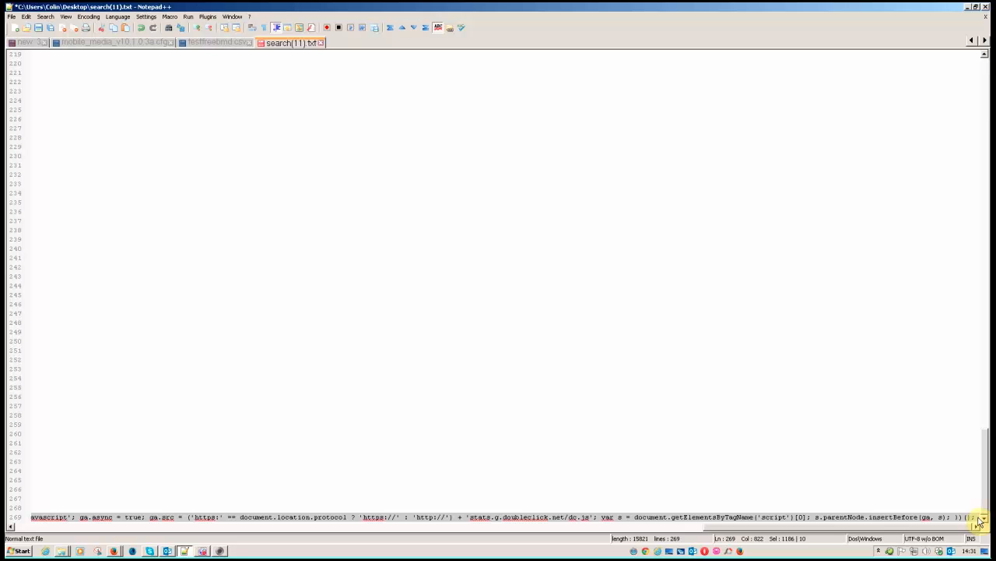
key("Delete")
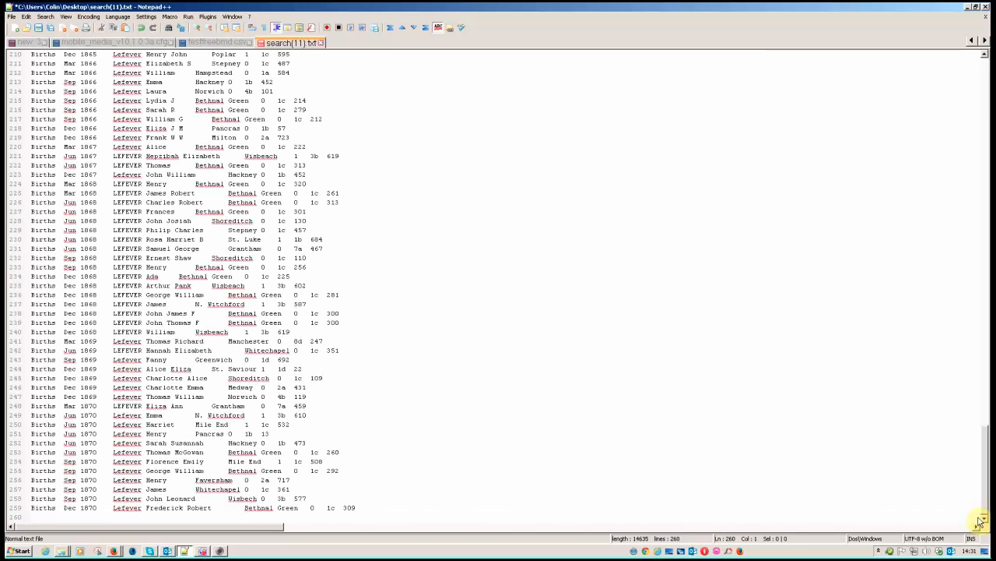
key("BackSpace")
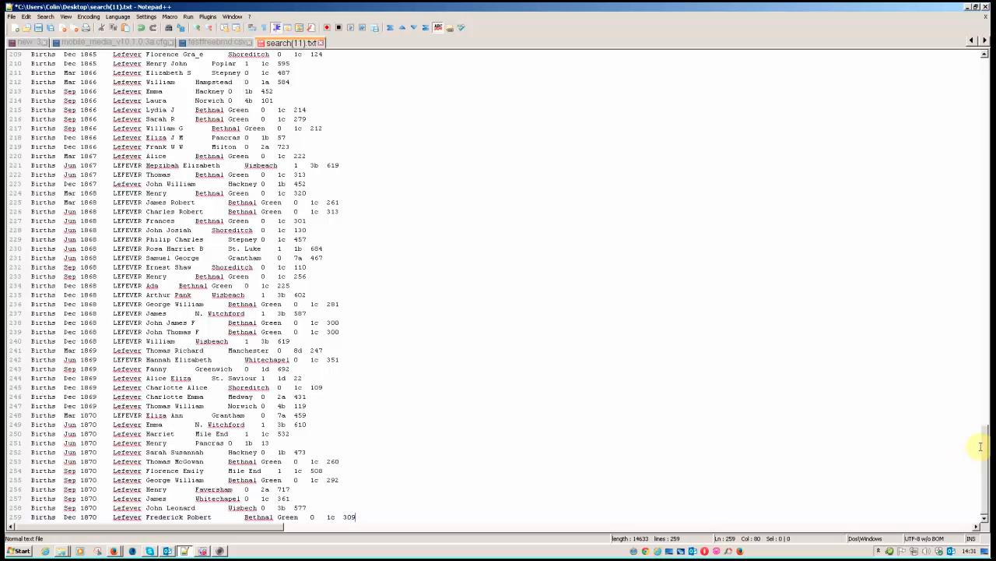
Step: Replace every occurrence of "Births" plus its following tab with nothing throughout the file
left_click_drag(985, 445, 988, 74)
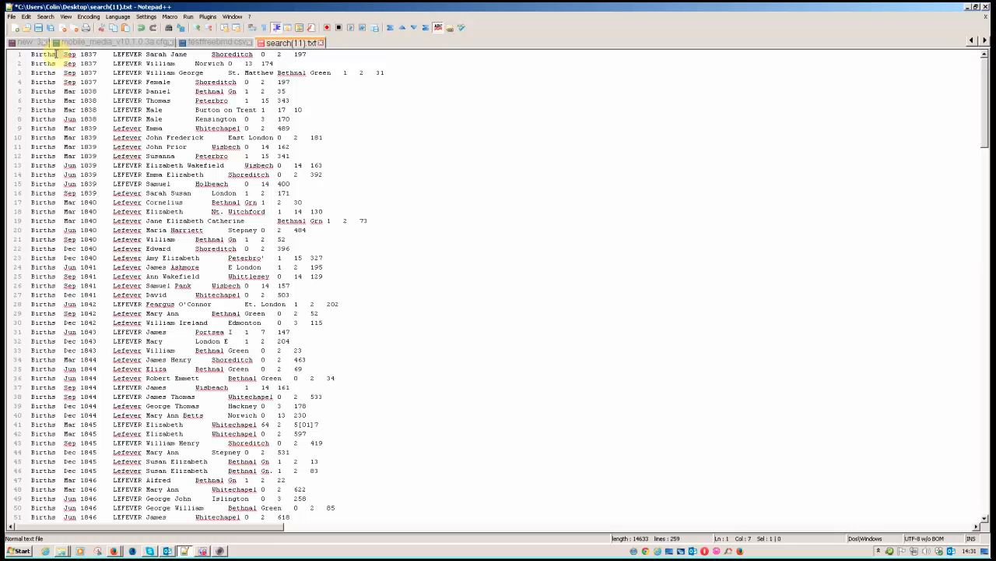
left_click_drag(65, 54, 26, 55)
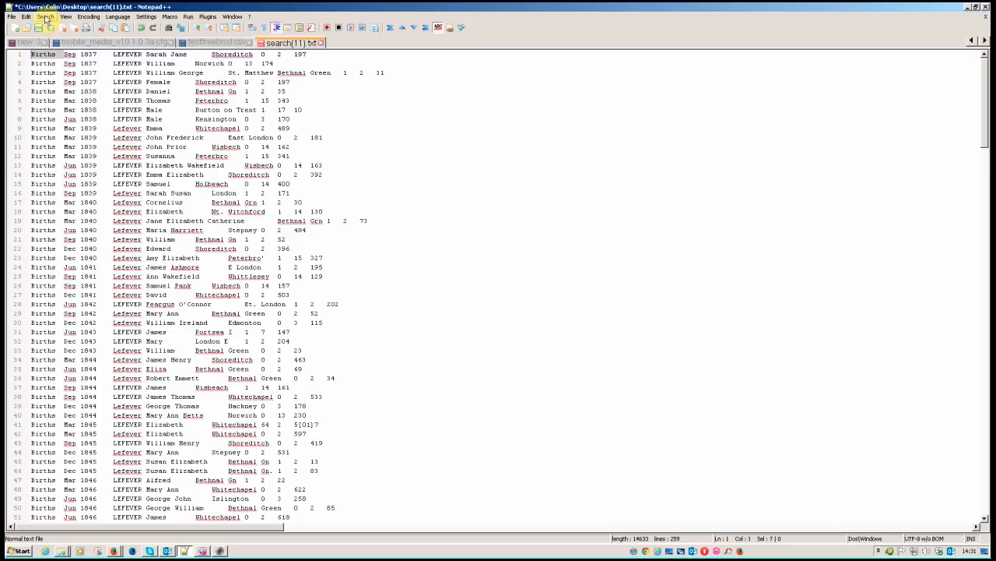
left_click(45, 17)
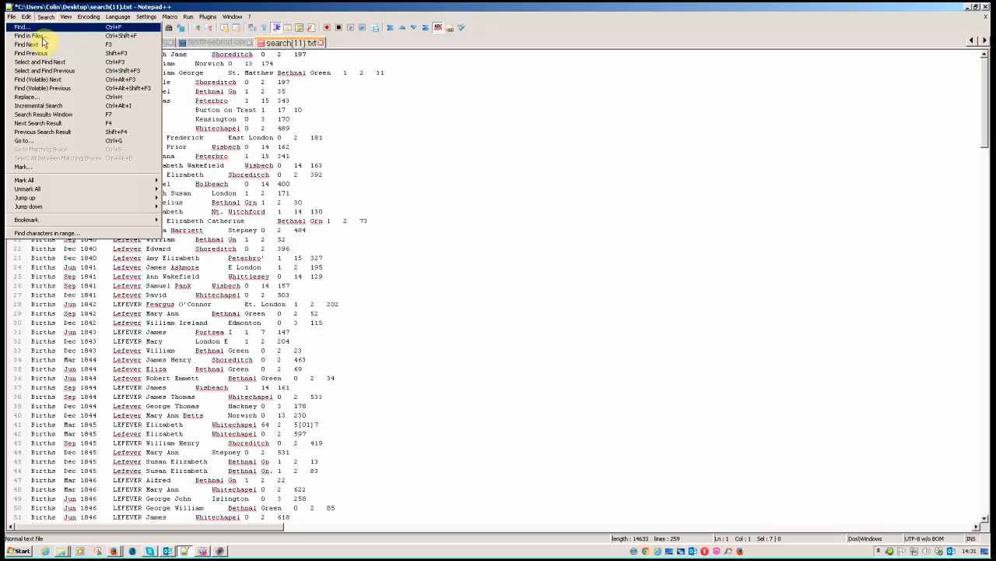
left_click(45, 97)
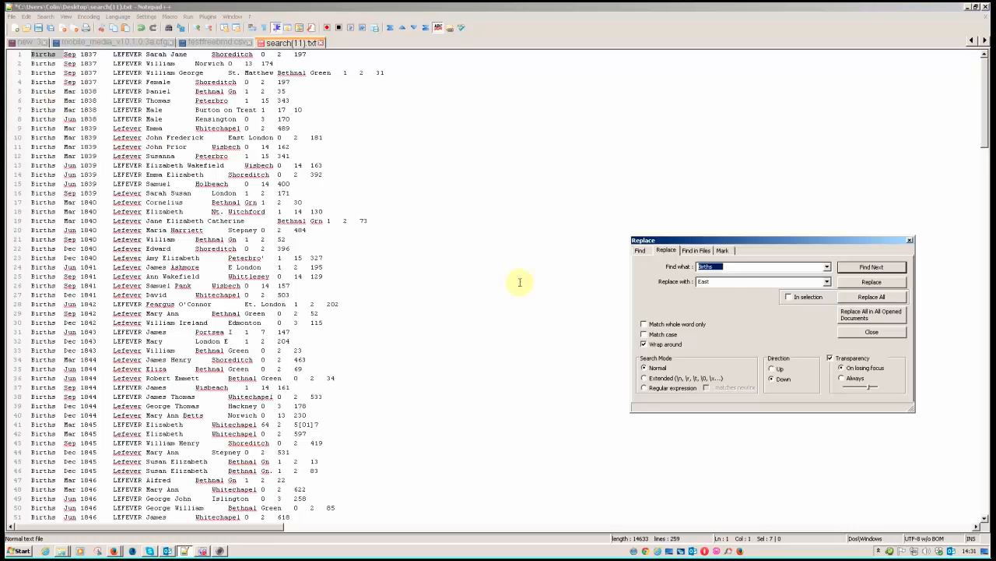
double_click(726, 284)
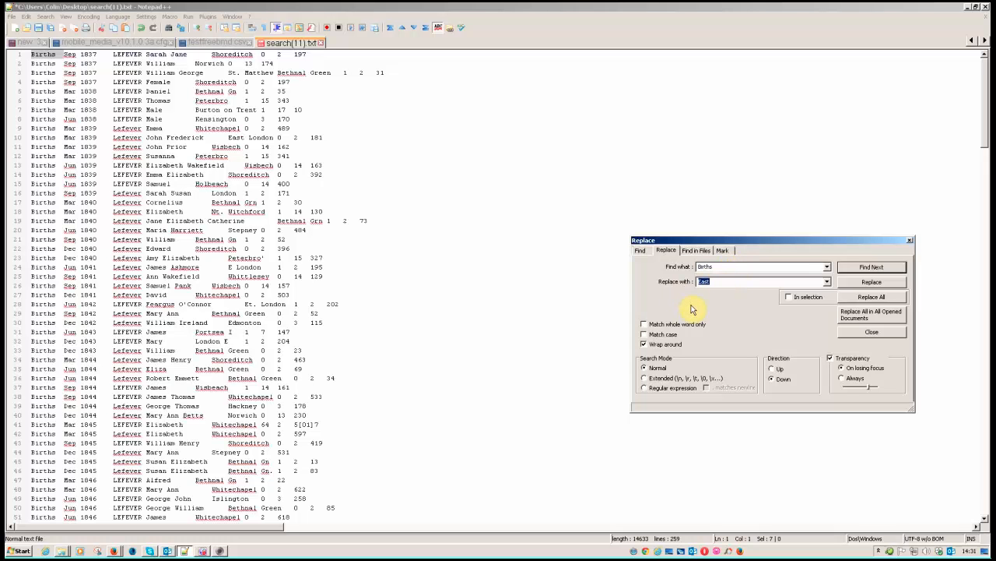
key("BackSpace")
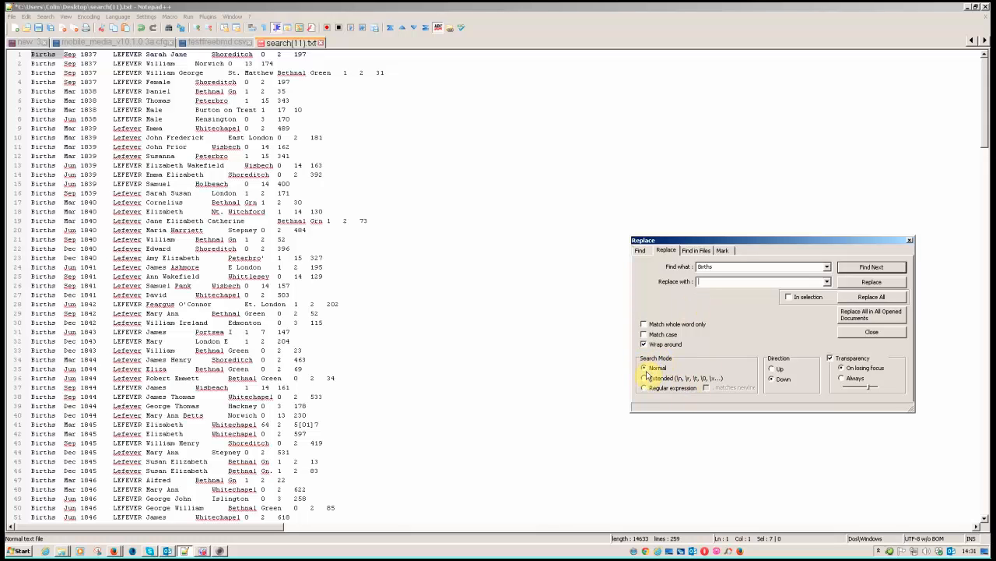
left_click(871, 297)
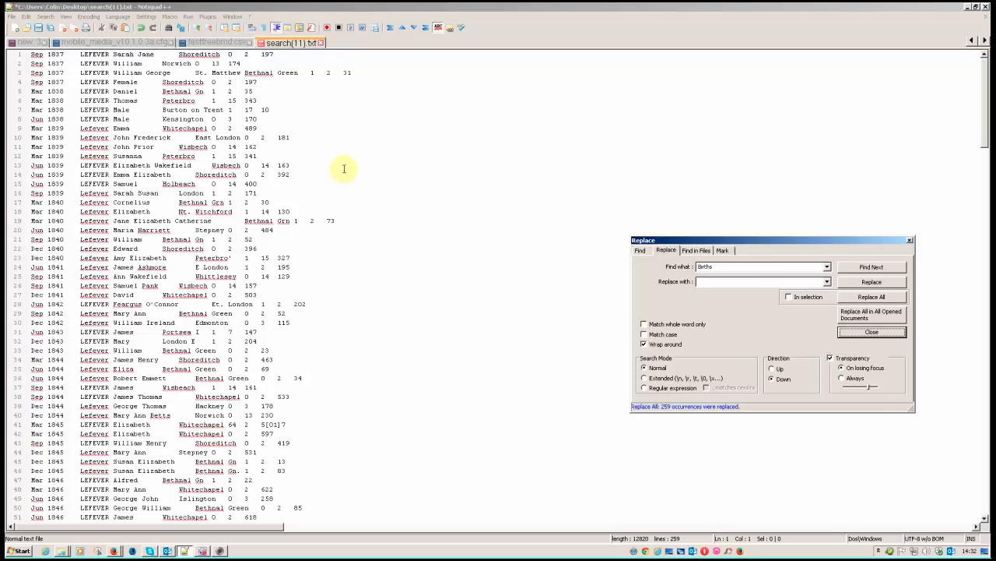
Step: Replace every tab (\t) in the file with a comma, using the Extended search mode
left_click(643, 379)
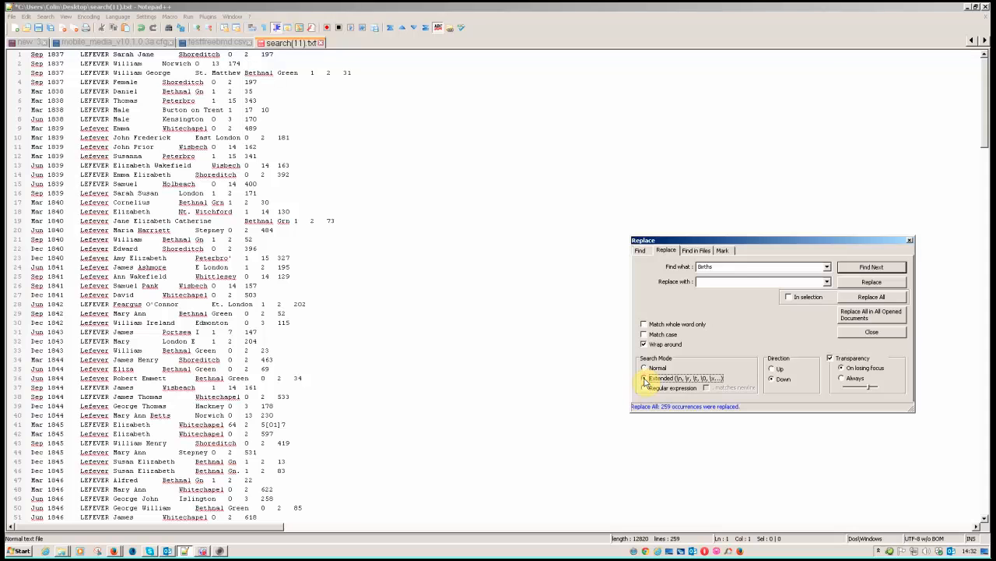
double_click(720, 266)
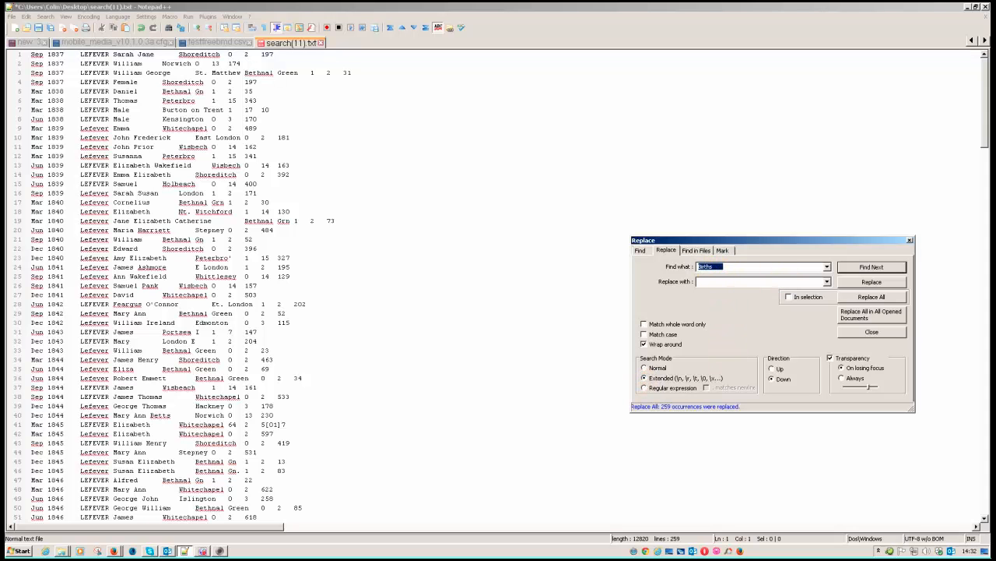
type("\\t")
left_click(712, 284)
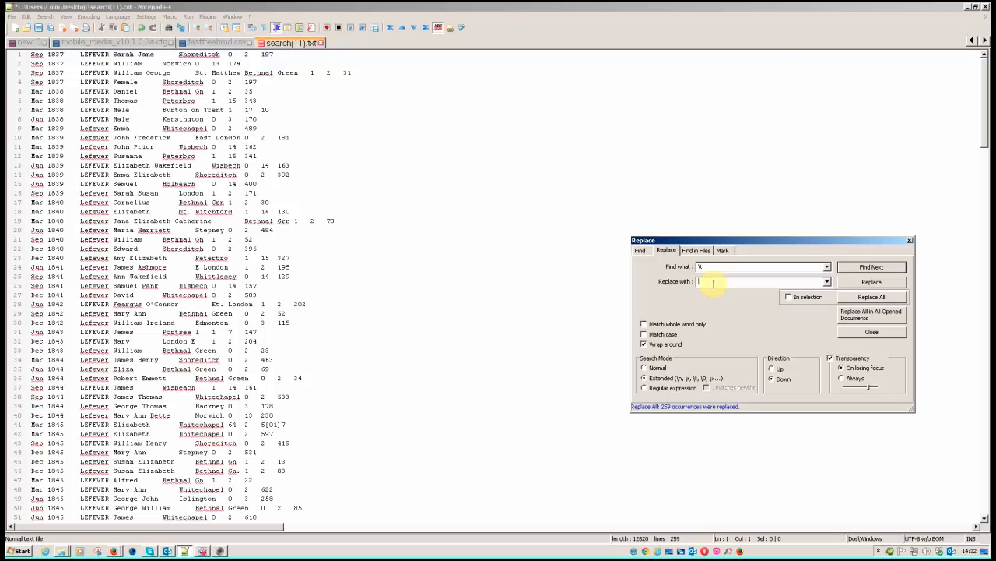
type(",")
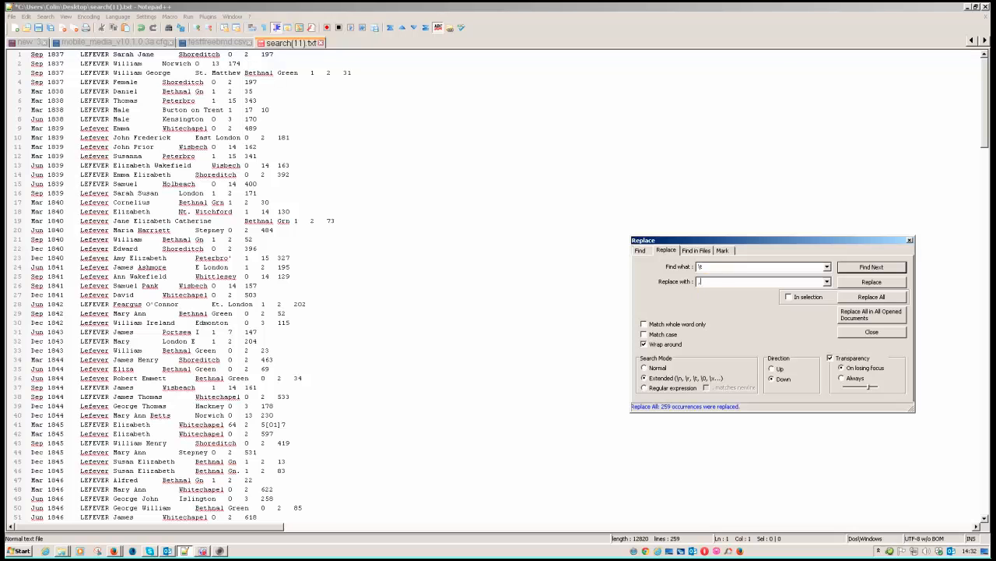
left_click(873, 298)
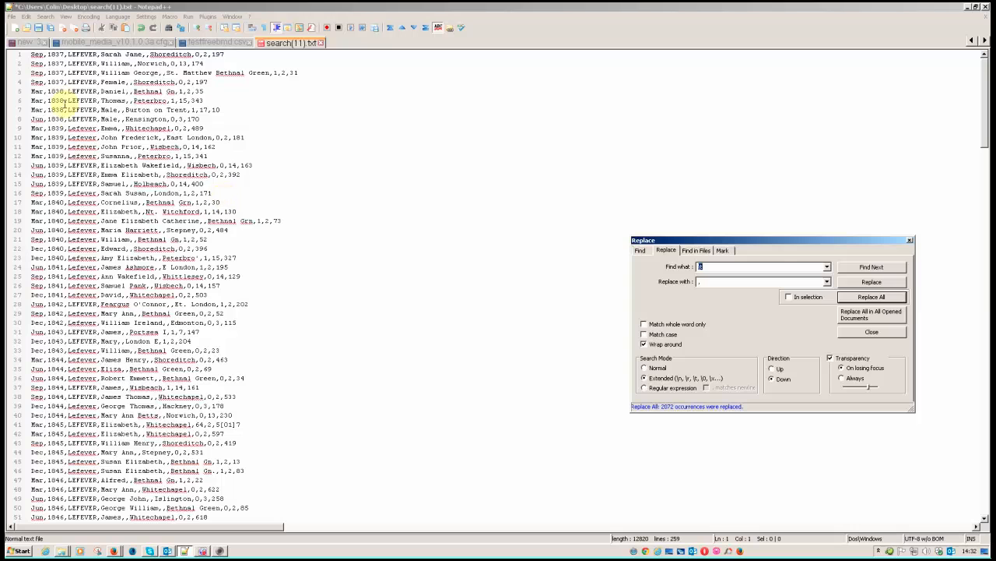
Step: Replace every double comma ",," in the file with a single comma, using the Normal search mode
left_click_drag(45, 64, 204, 65)
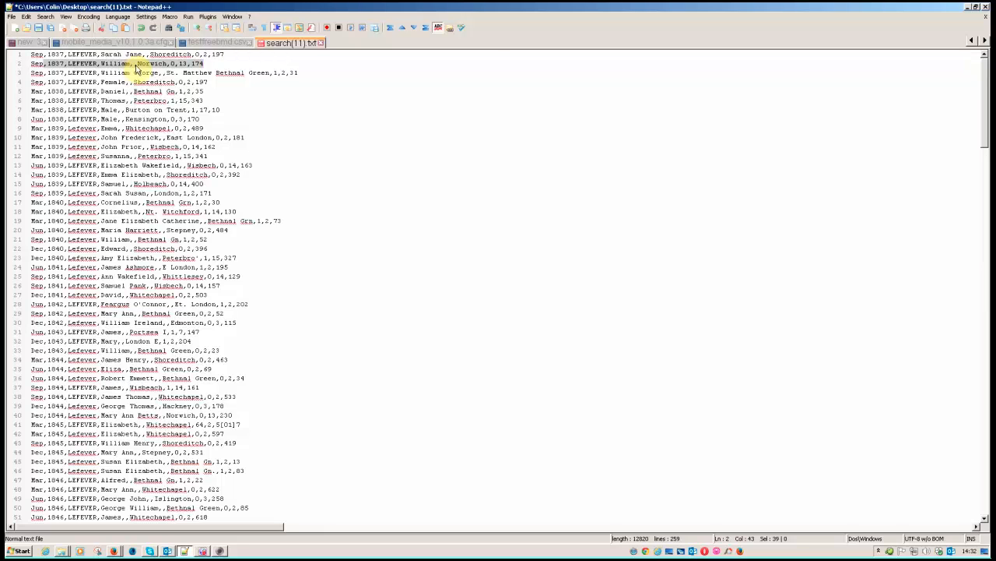
left_click(137, 64)
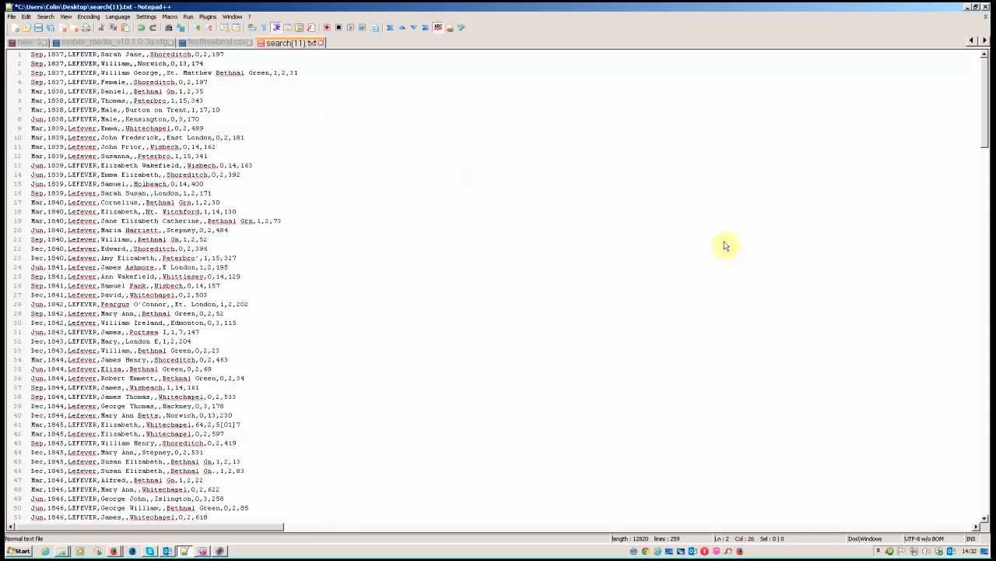
key("ctrl+h")
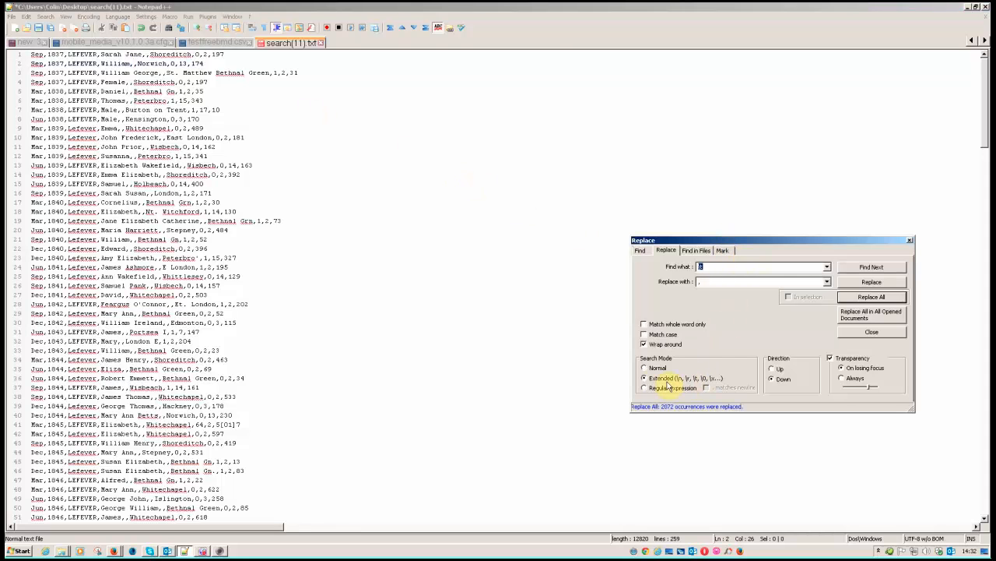
left_click(645, 369)
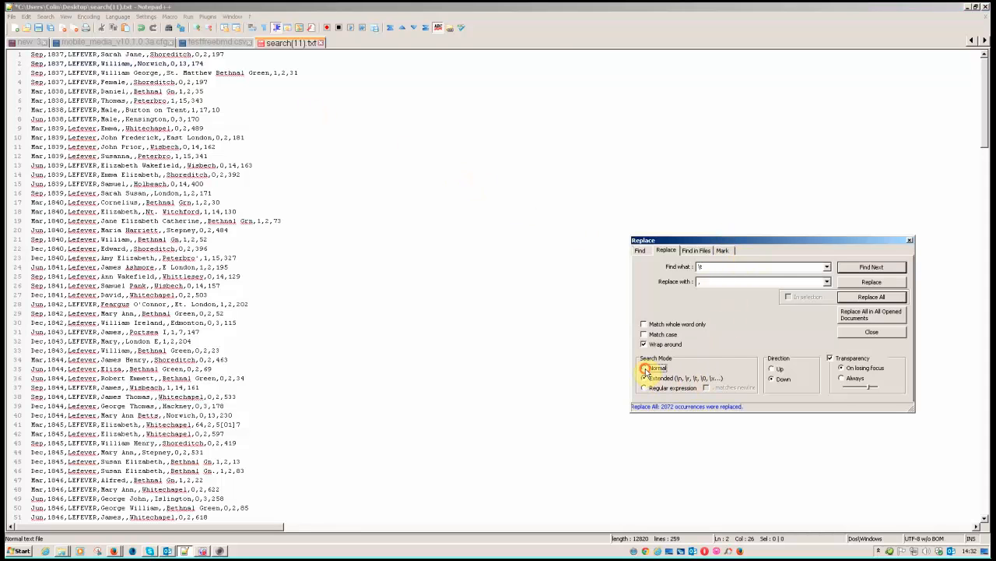
left_click(699, 268)
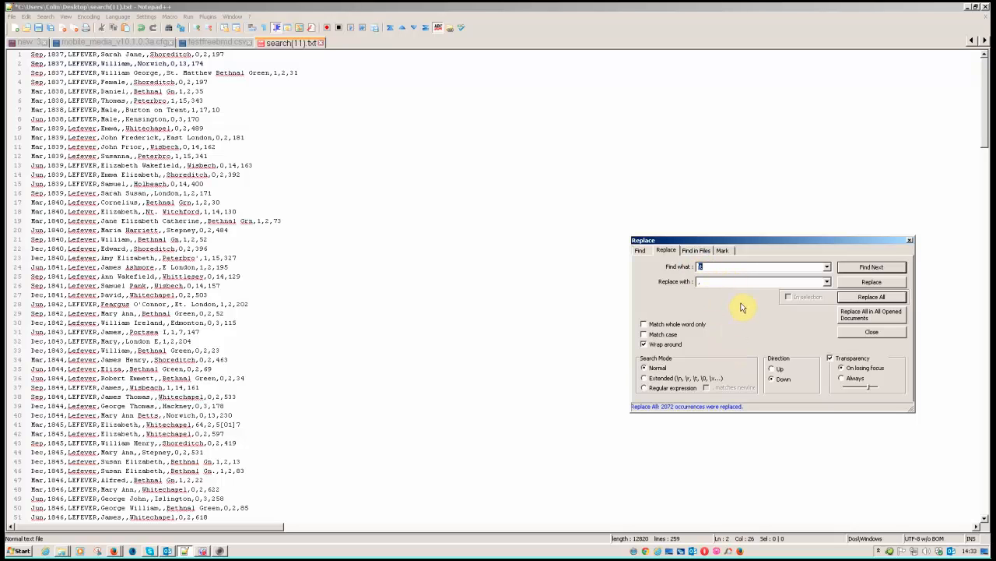
type(",,")
left_click(885, 298)
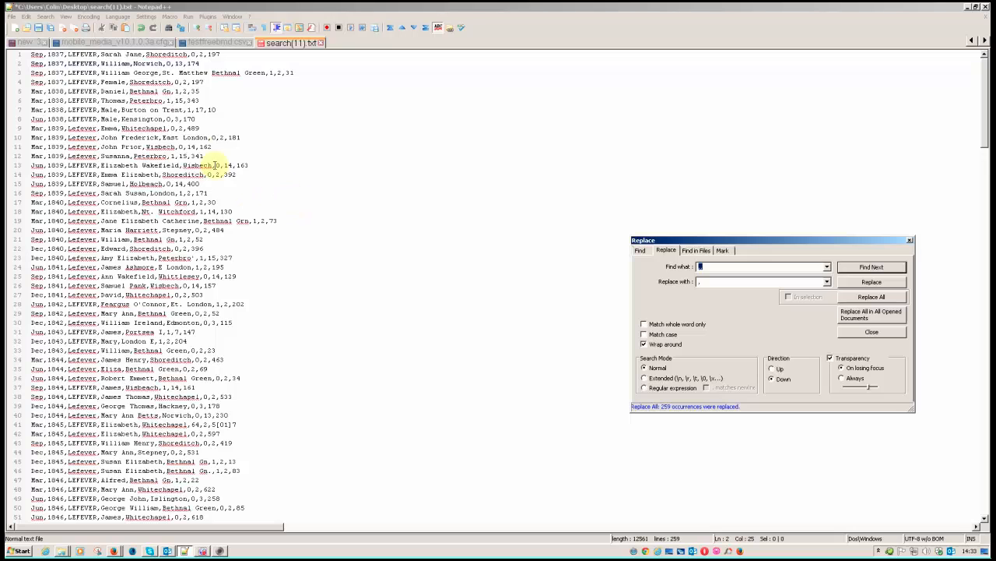
Step: Replace every occurrence of the abbreviation "Gn" in the file with "Green", and close the Replace dialog
left_click(165, 91)
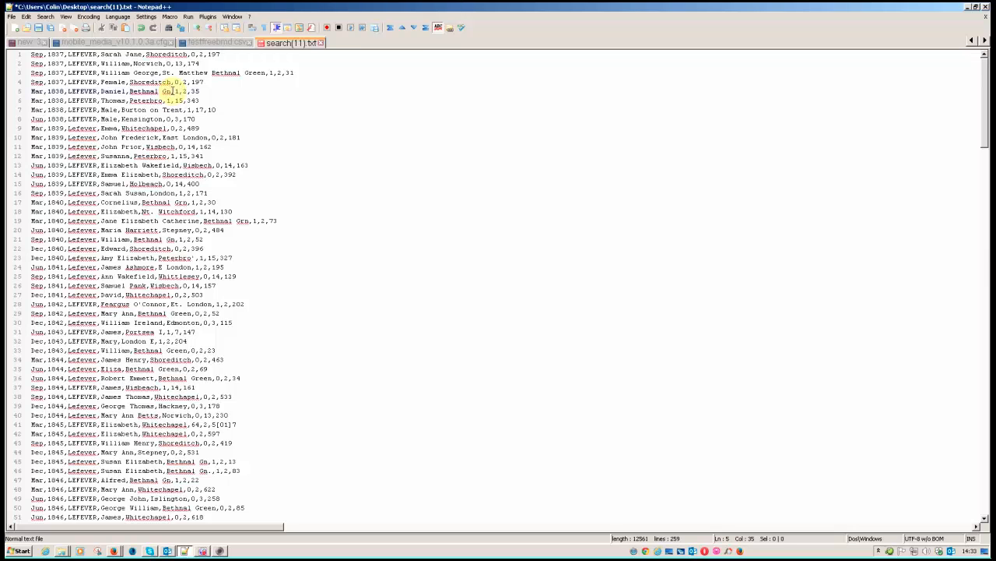
key("ctrl+h")
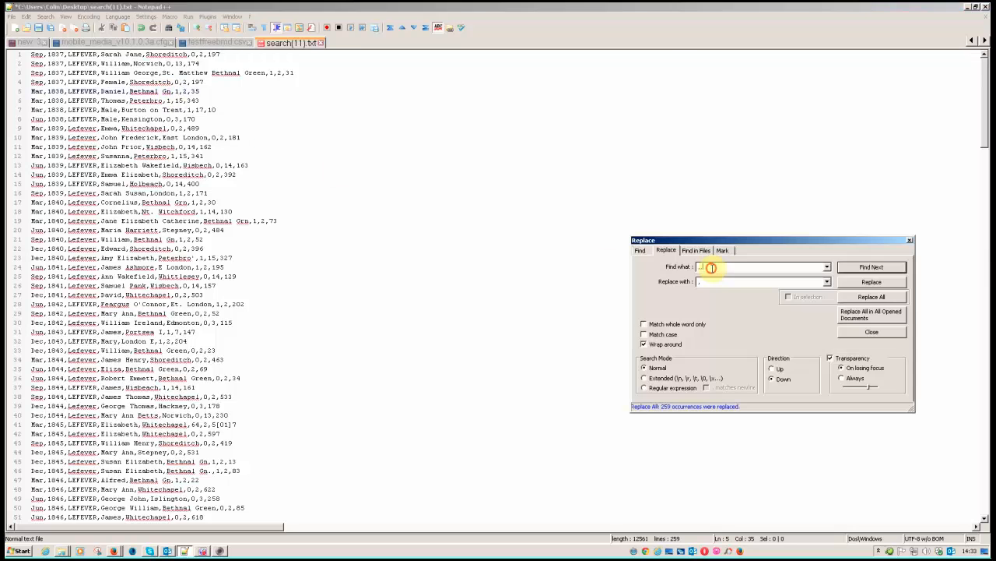
type("Gn")
left_click(698, 282)
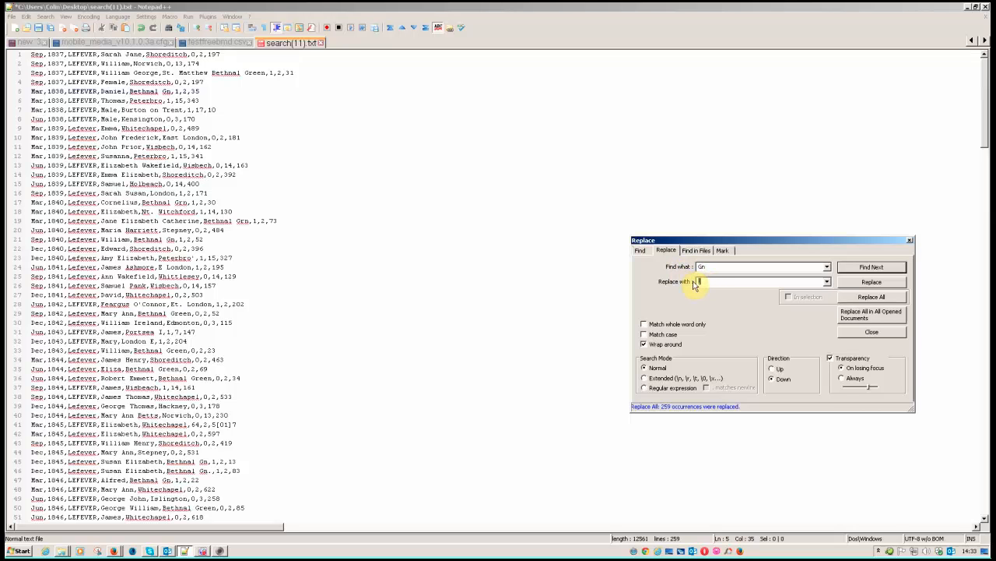
type("G")
left_click(871, 297)
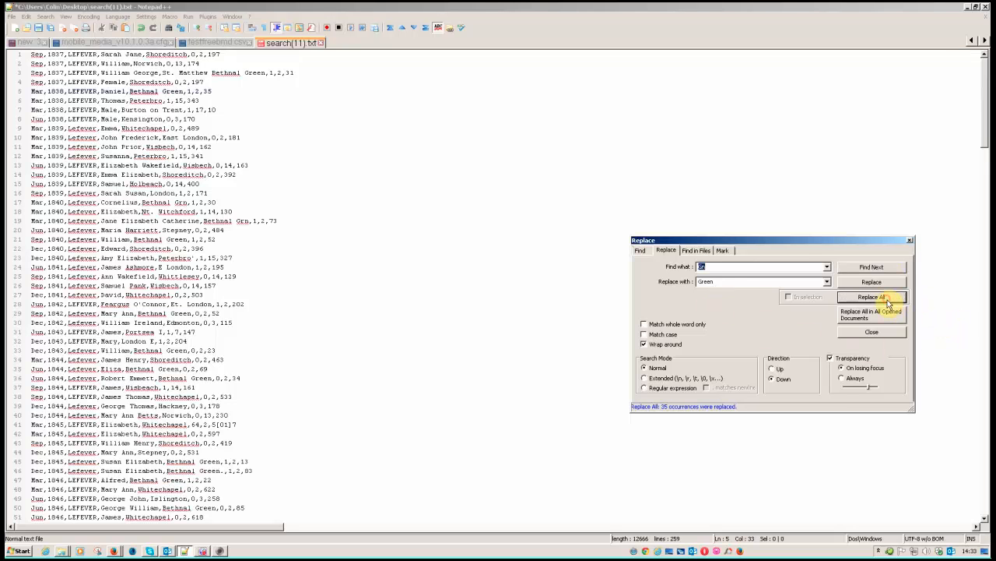
left_click(908, 243)
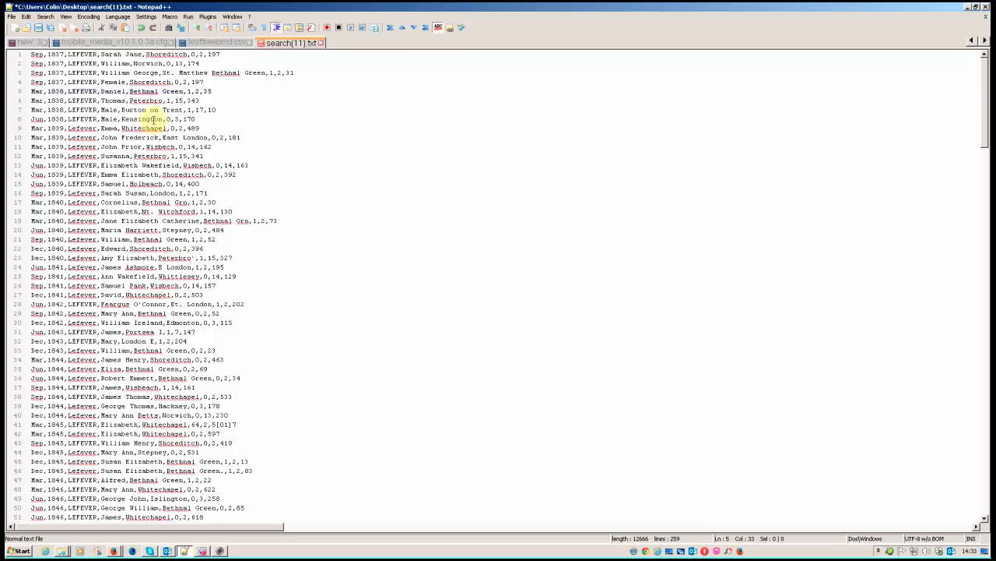
Step: Save the cleaned file under the new name "lefever fbmd.csv" on the Desktop
left_click(12, 16)
left_click(31, 71)
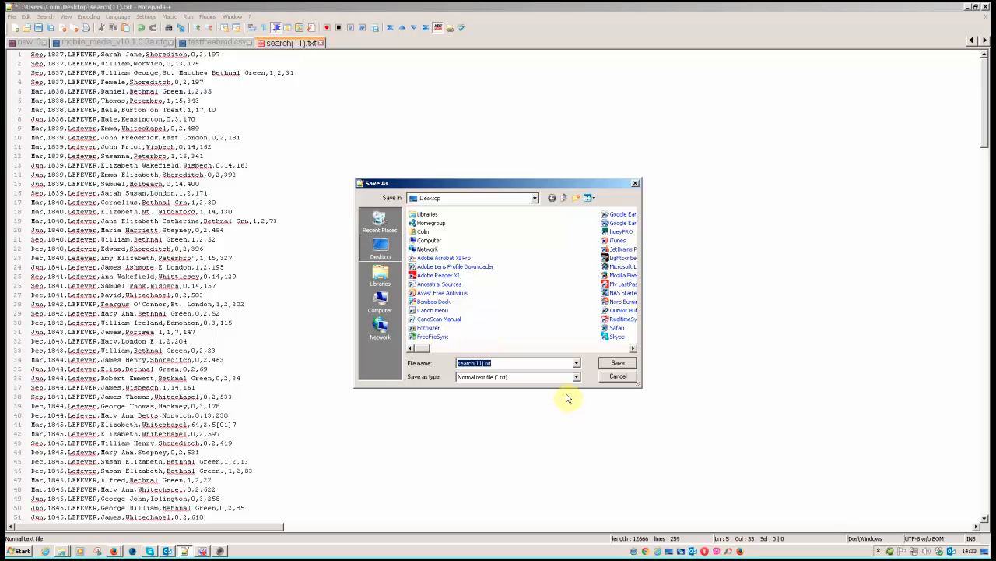
type("lefeve")
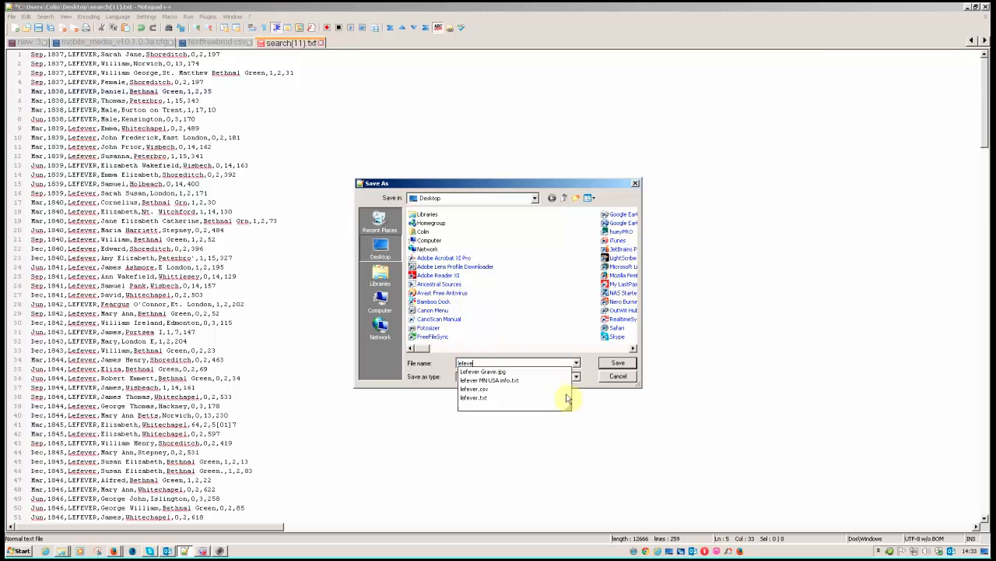
type("r")
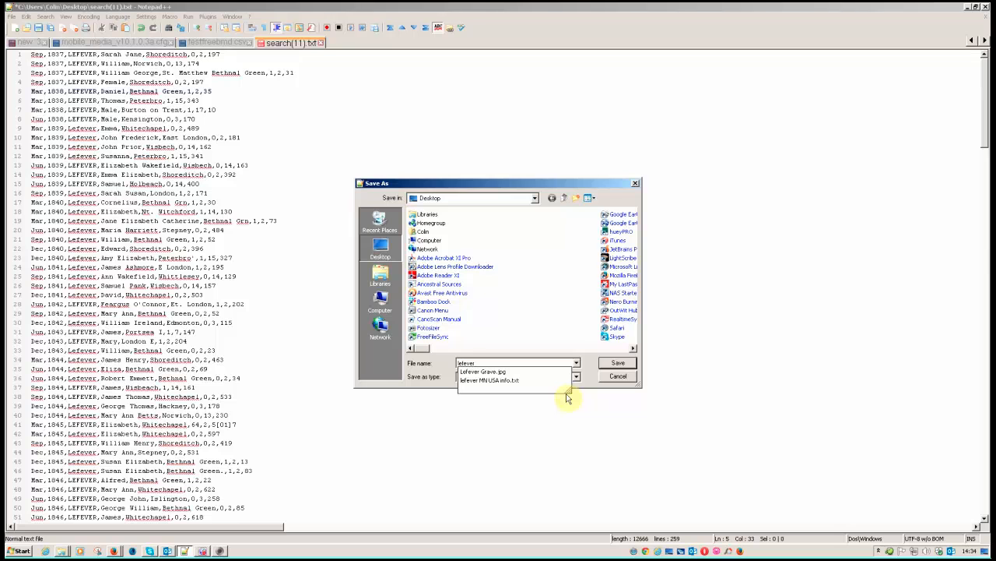
type(" fbm")
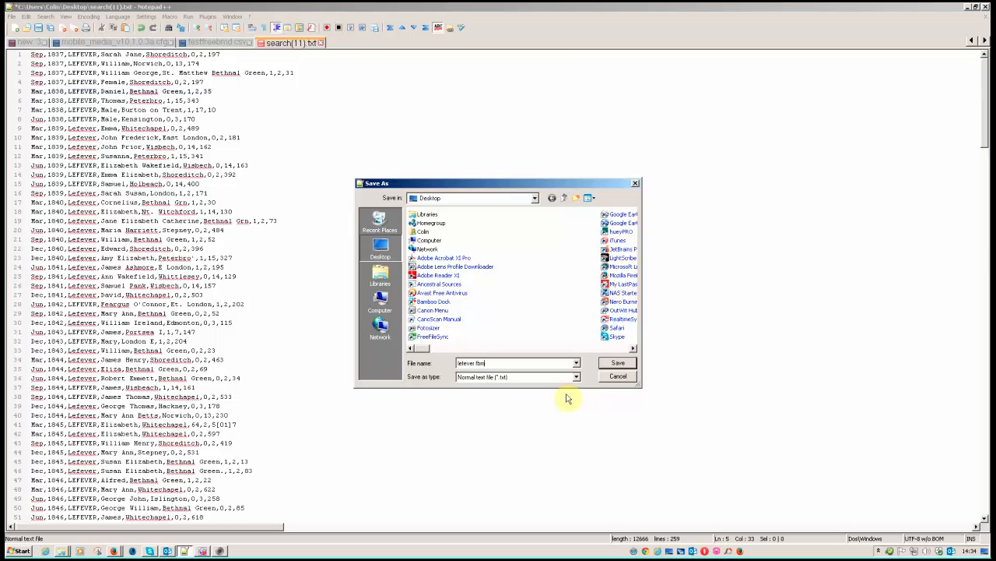
type("d.csv")
left_click(617, 366)
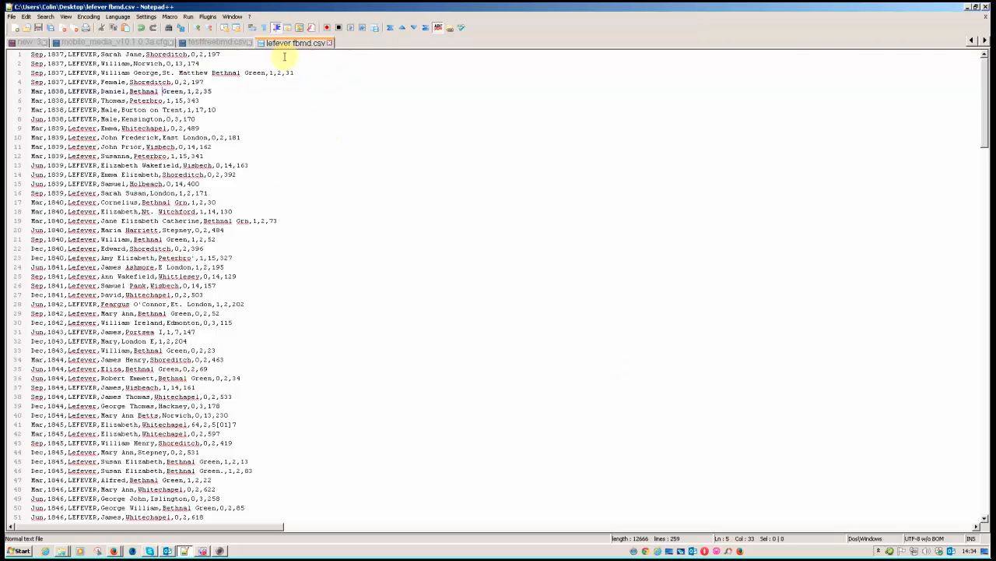
Step: Minimize the open windows and open "lefever fbmd.csv" from the desktop in Excel
left_click(970, 8)
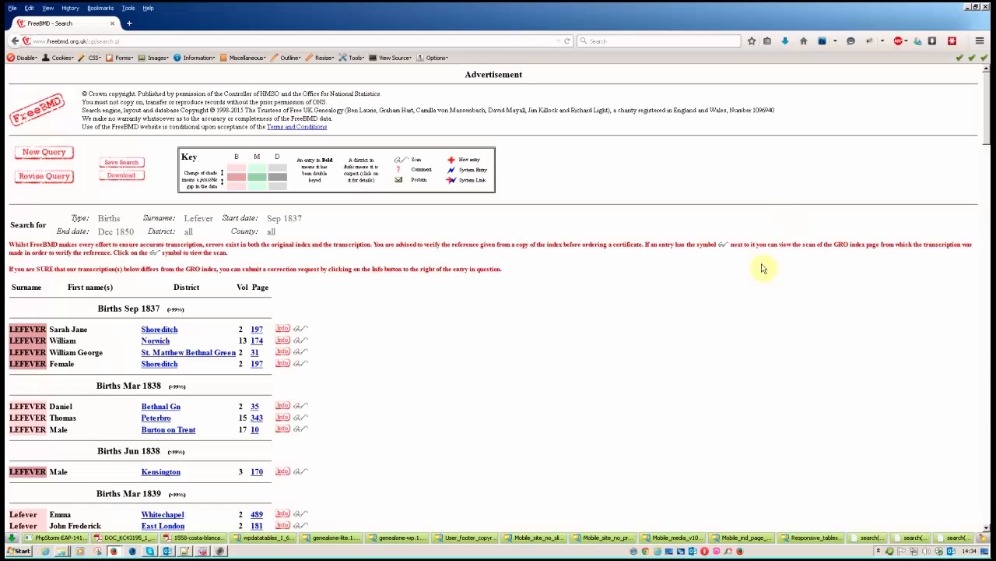
left_click(968, 7)
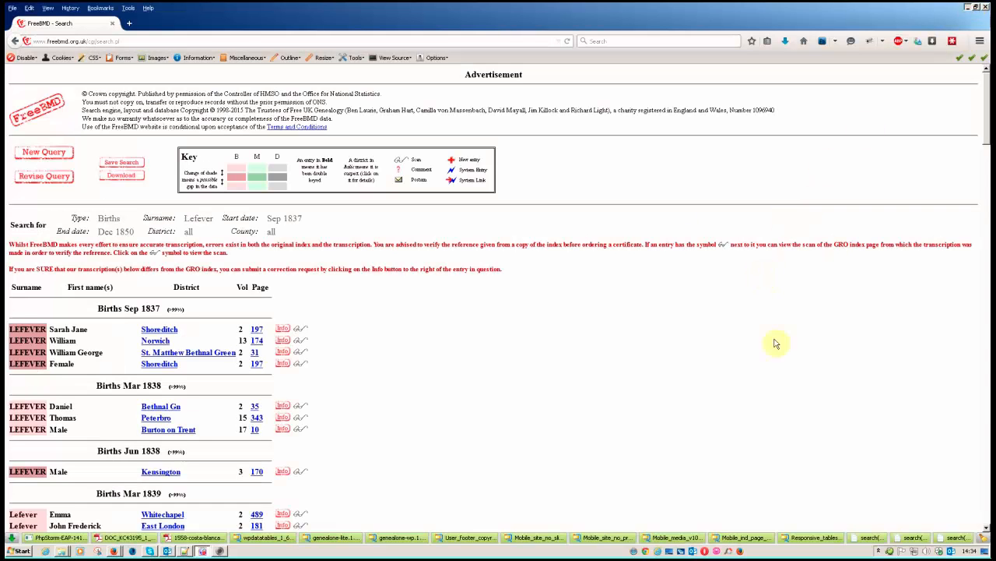
double_click(420, 490)
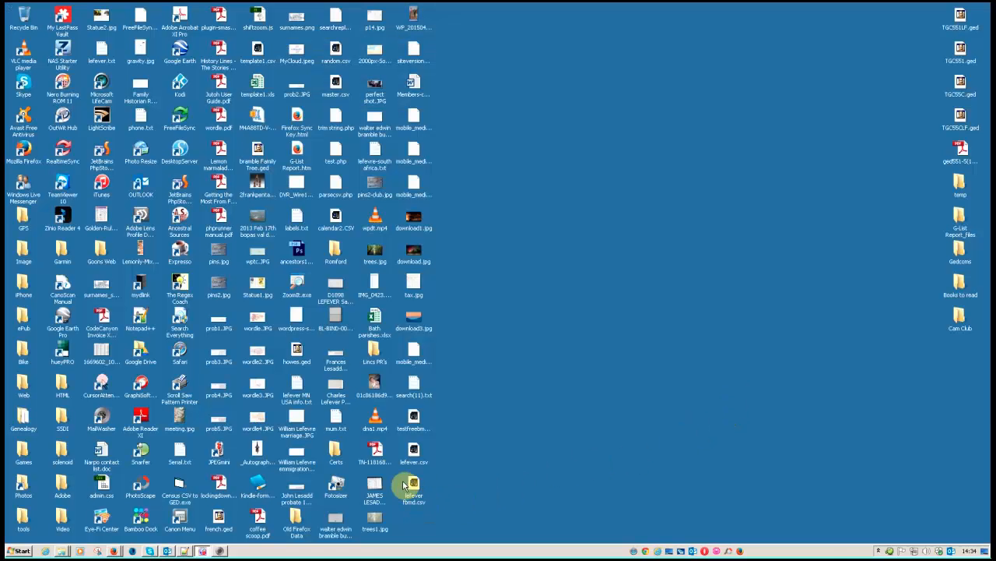
right_click(413, 487)
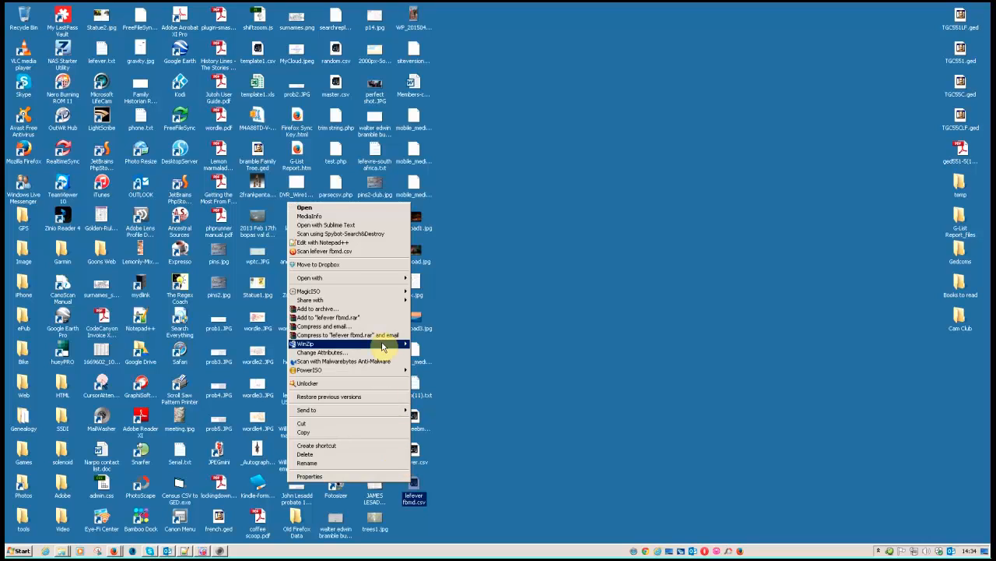
mouse_move(366, 284)
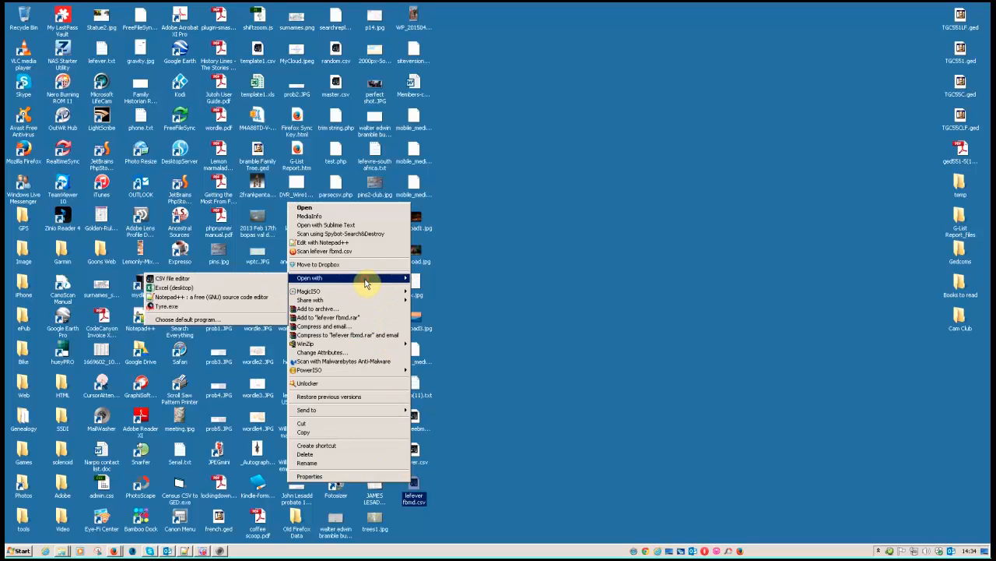
left_click(248, 288)
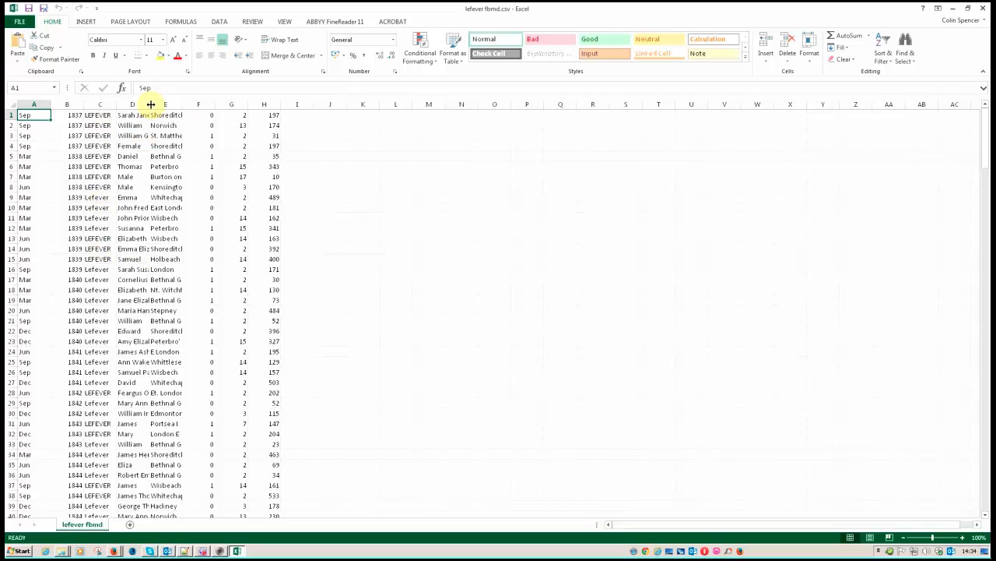
Step: Widen the first-name column D, fit the district column E to its contents, and look through the records
left_click_drag(149, 105, 166, 105)
double_click(199, 104)
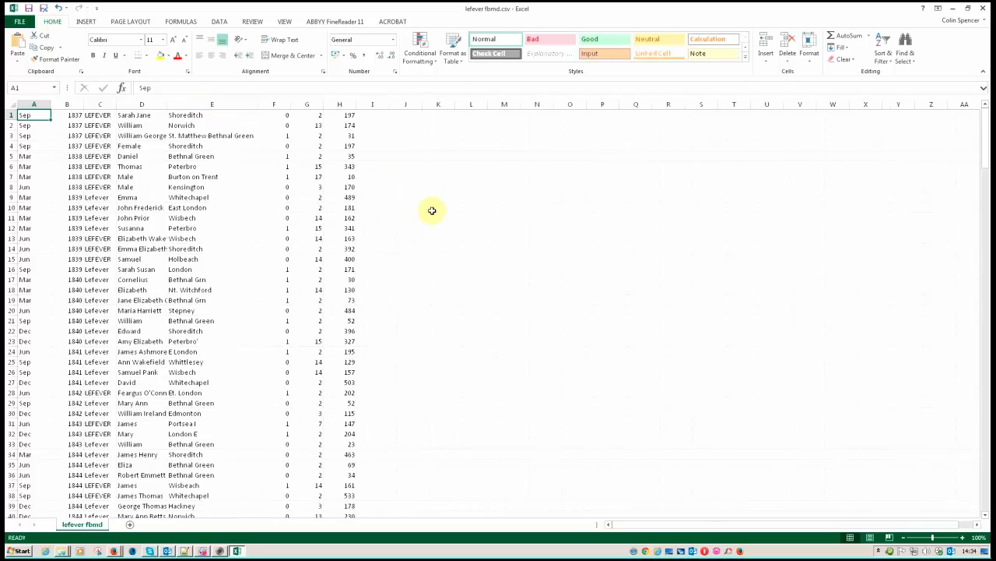
scroll(478, 207, "down", 4)
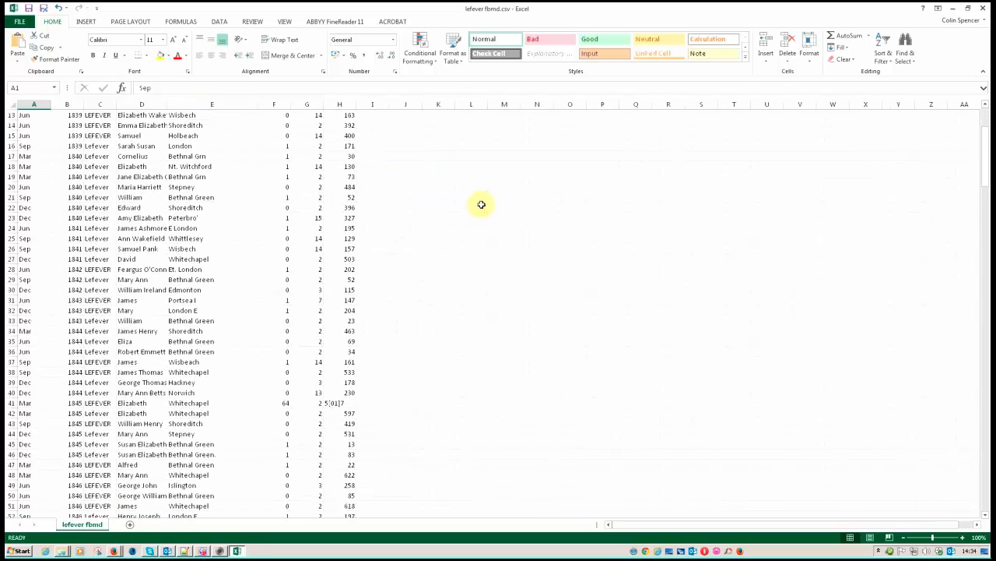
scroll(481, 204, "down", 11)
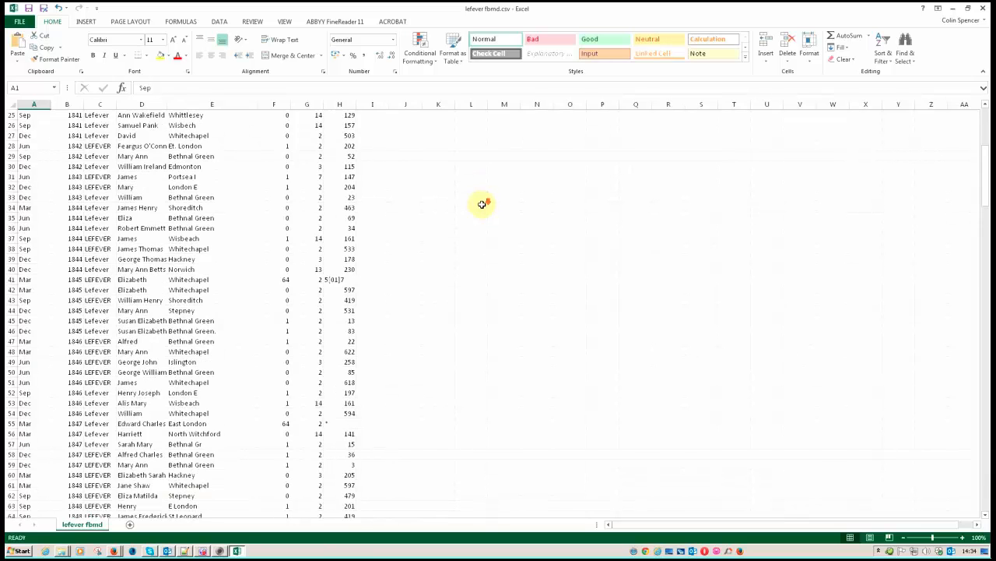
scroll(483, 204, "down", 4)
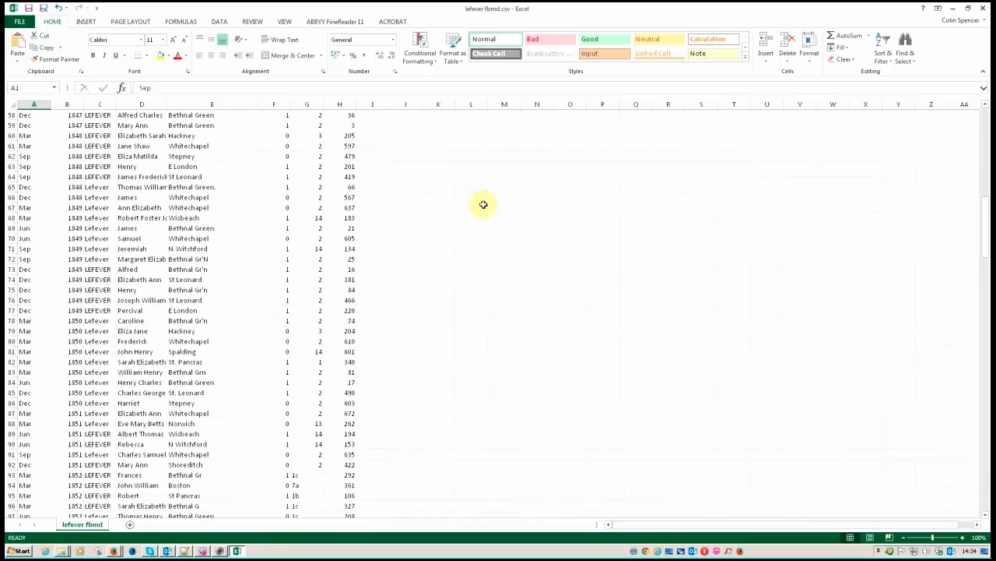